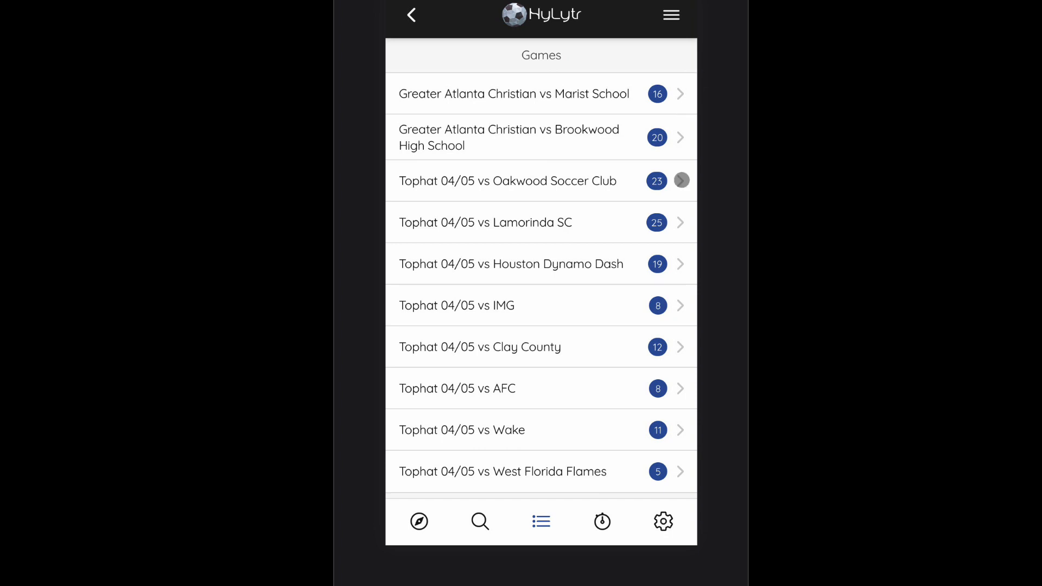
Step: Open the game timer page and scroll through the featured game and upcoming games list
click(602, 521)
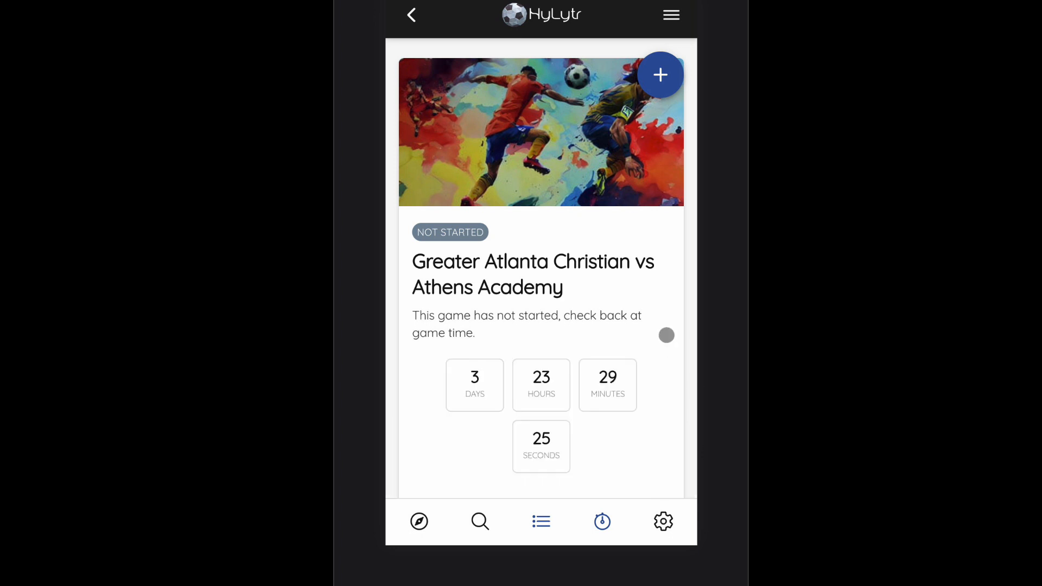
scroll(660, 337, down, 6)
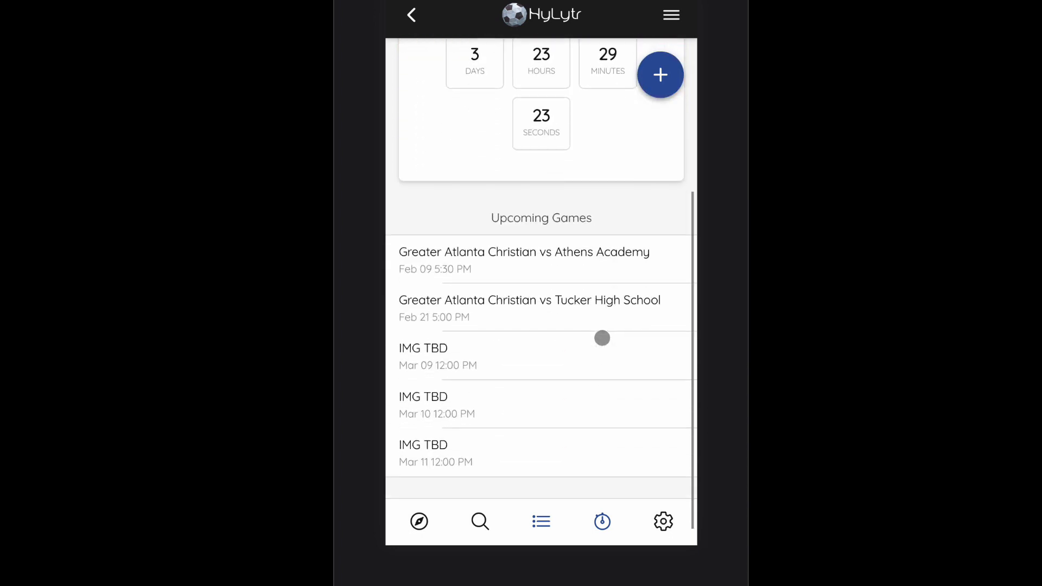
scroll(559, 281, up, 5)
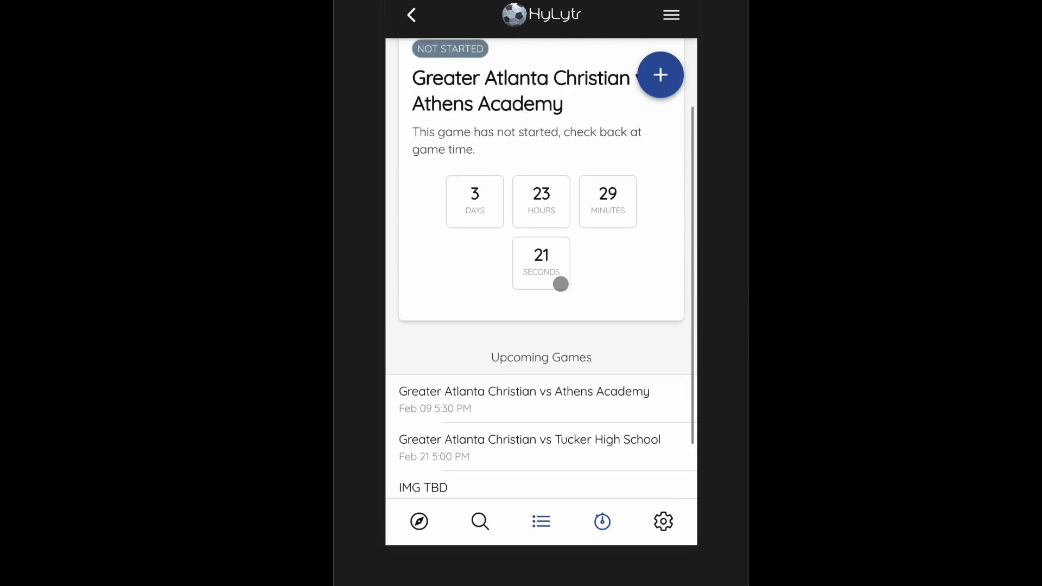
scroll(548, 220, up, 1)
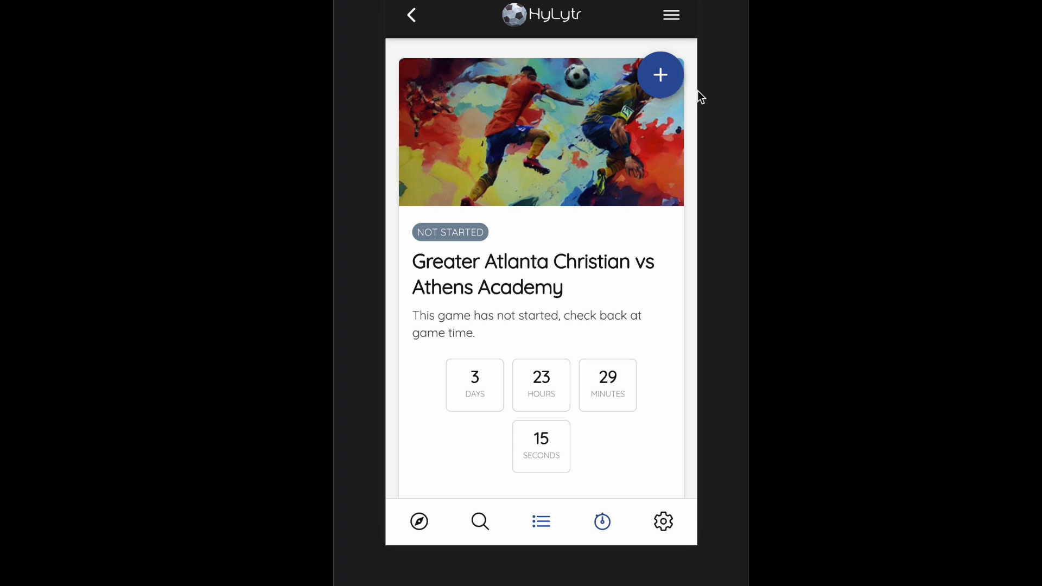
Step: Start adding a new game and choose Greater Atlanta Christian as your team
click(668, 76)
click(659, 199)
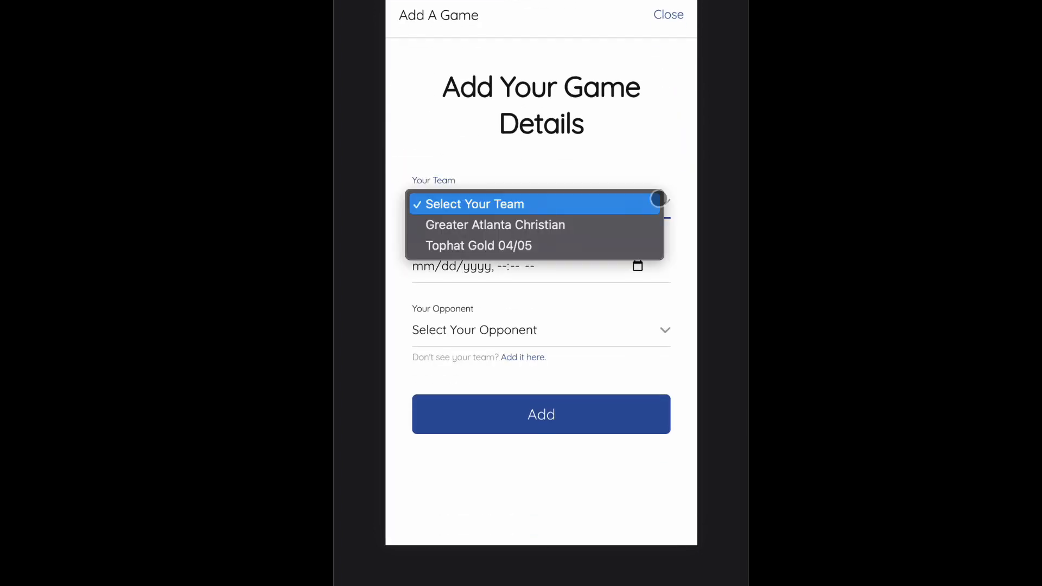
click(611, 224)
Step: Set the game date and time to 02/05/2023, 06:00 PM using the date picker
click(636, 257)
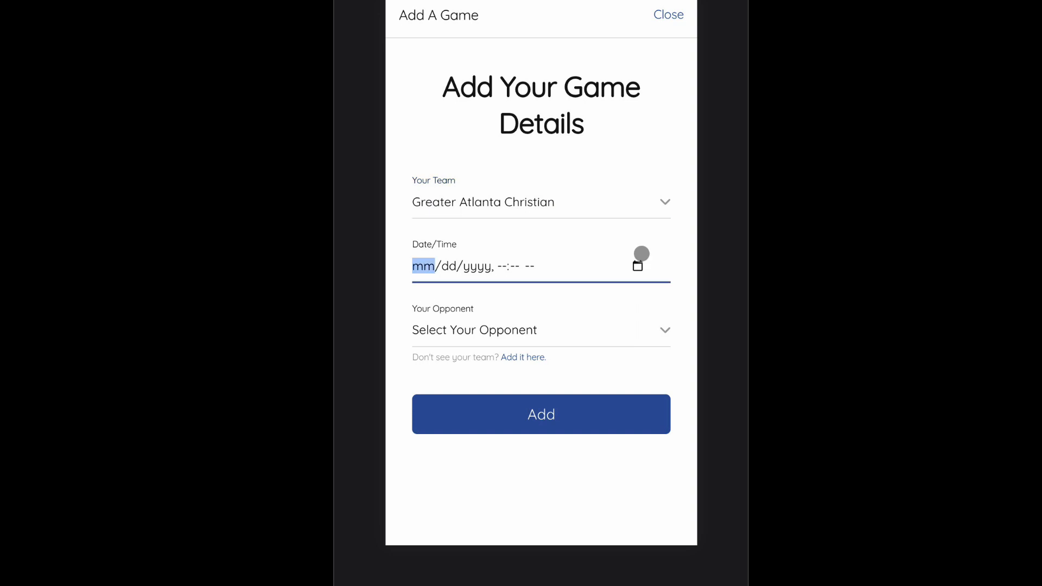
click(638, 266)
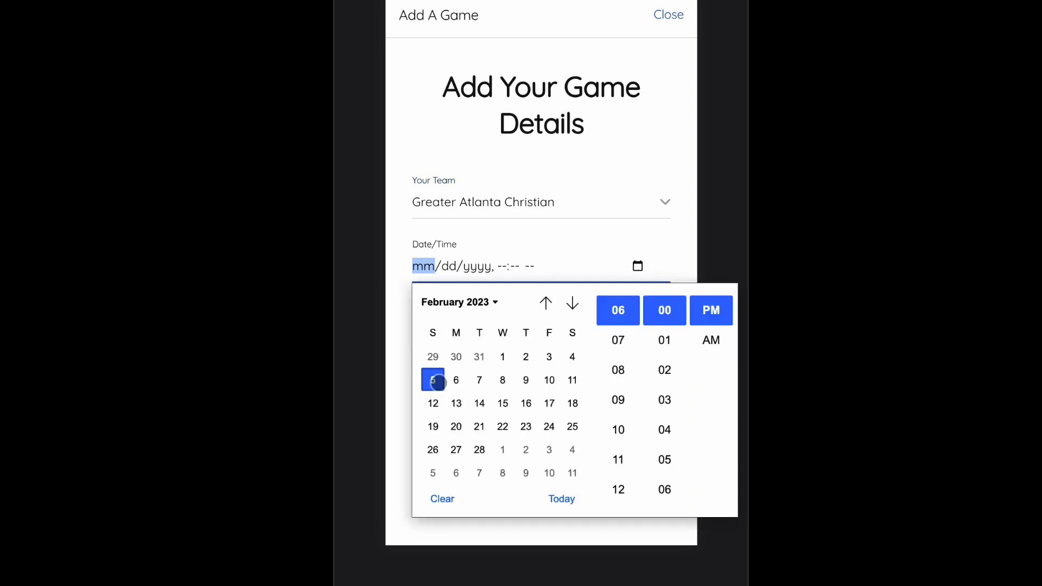
click(456, 383)
click(433, 380)
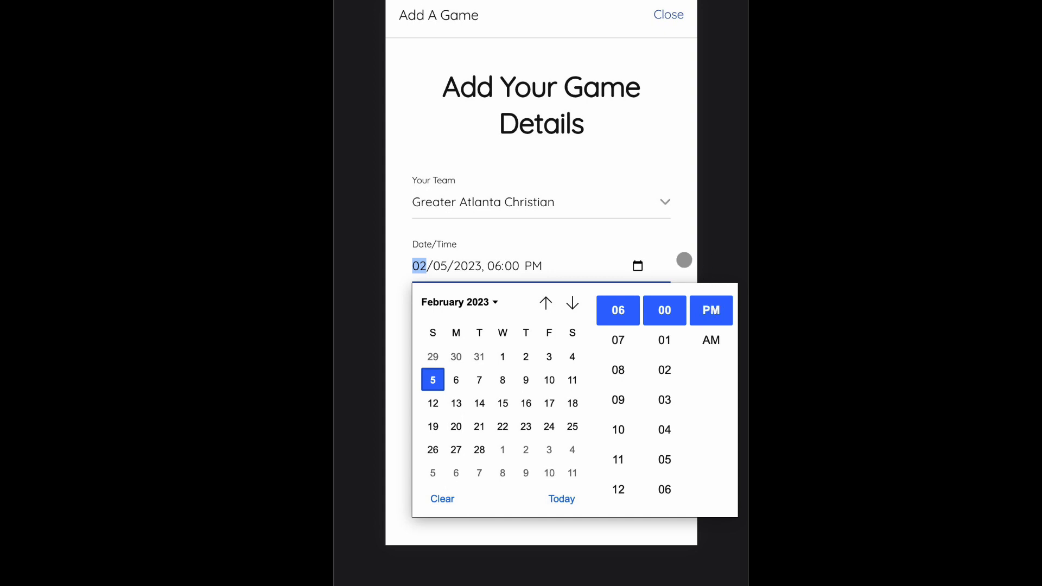
click(669, 248)
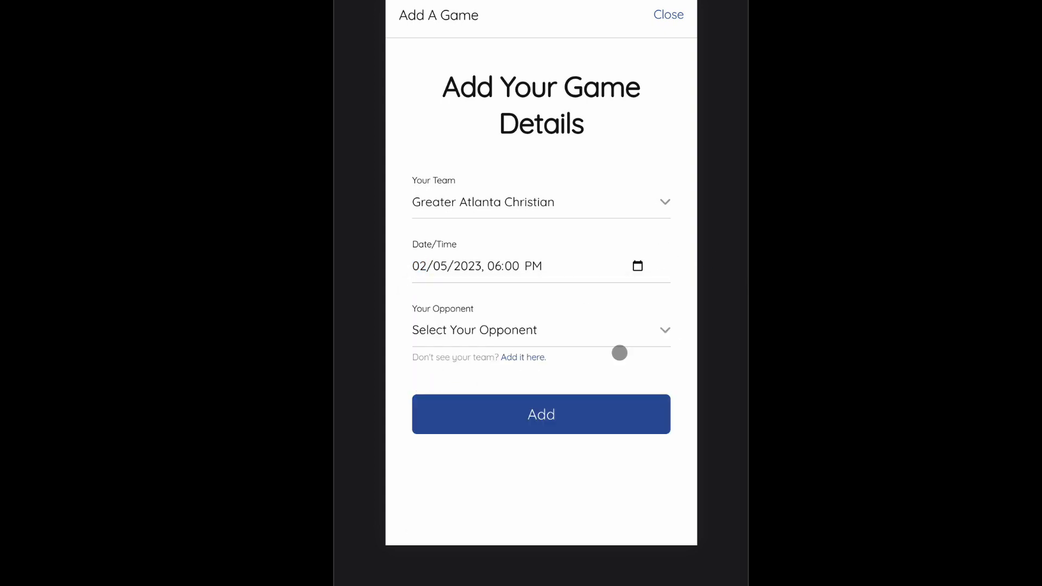
click(659, 329)
click(693, 315)
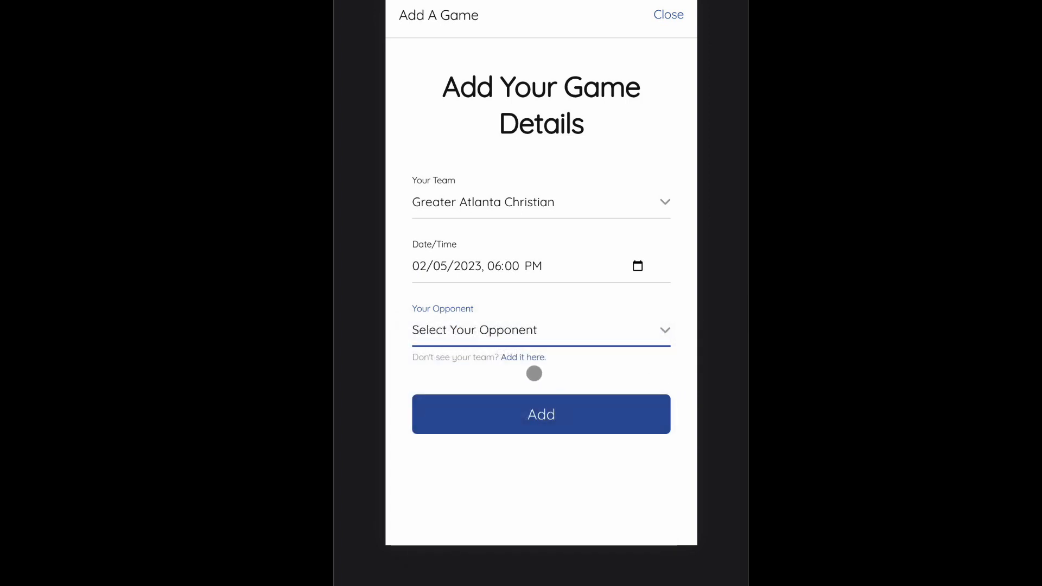
click(528, 358)
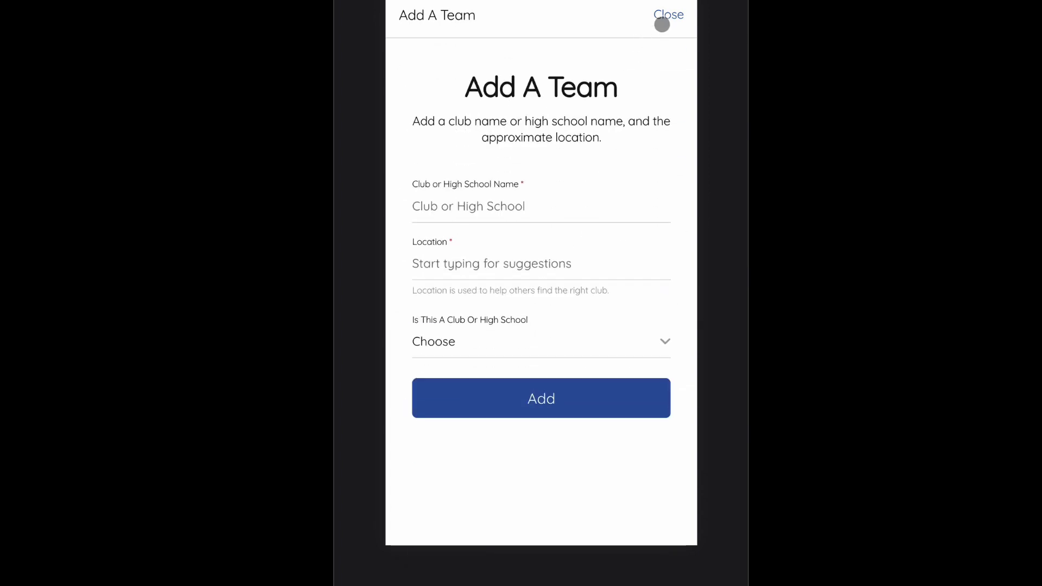
click(666, 17)
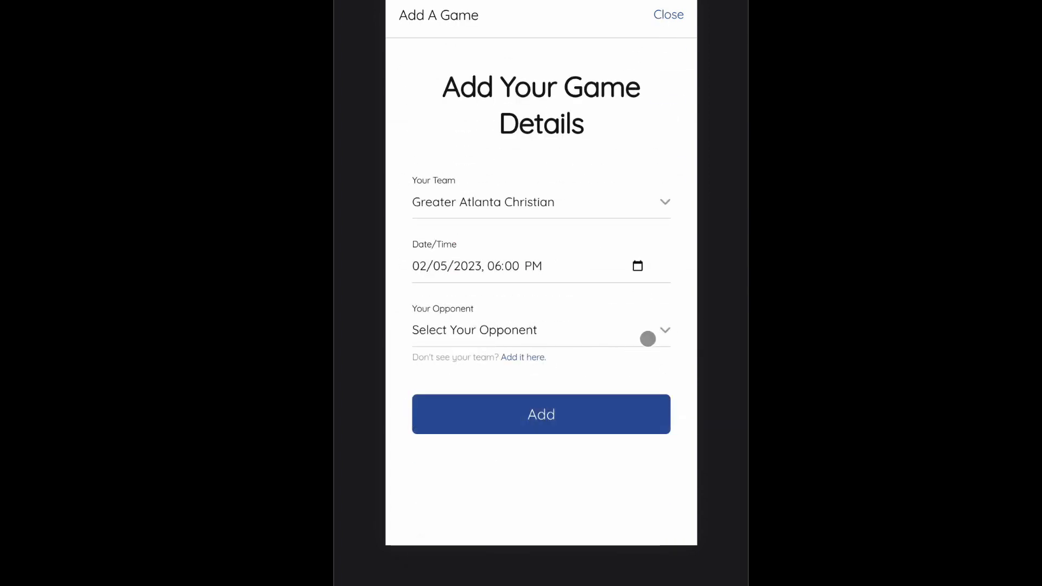
Step: Choose Grady High School as the opponent to add the game
click(659, 334)
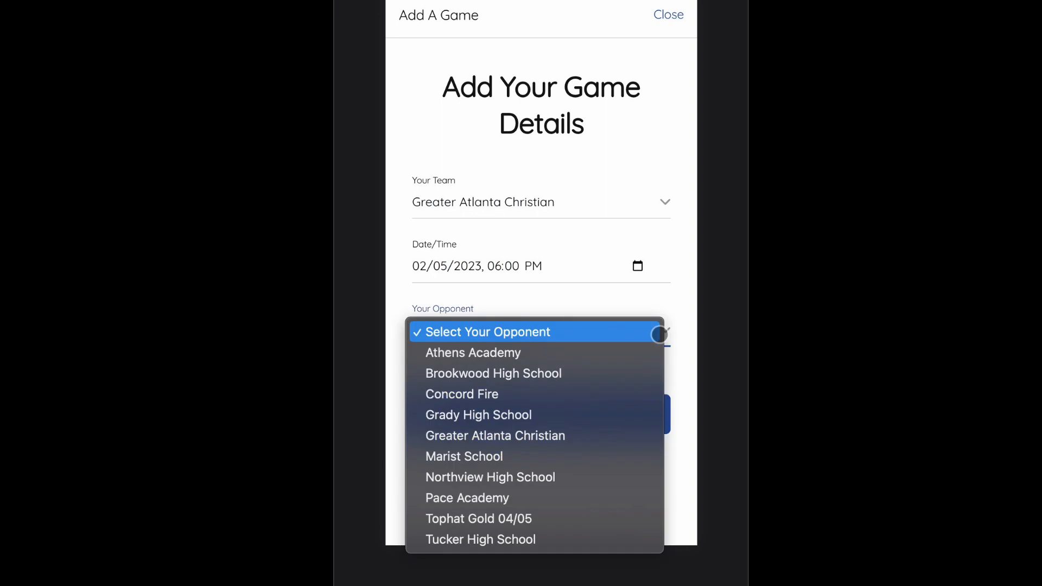
click(593, 414)
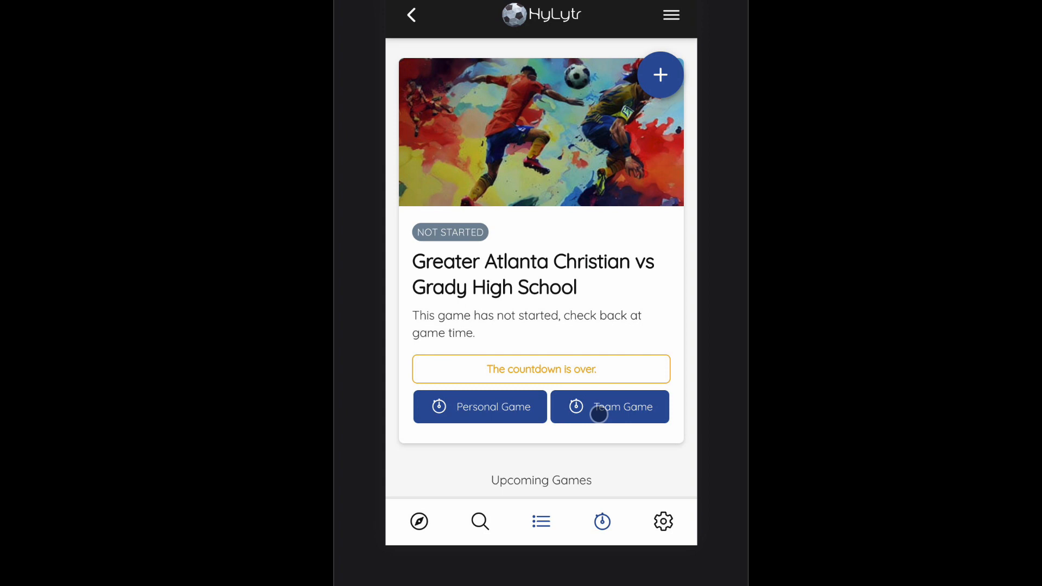
Step: Open the team game tracker, scroll through the roster and select Catherine as the player
click(609, 408)
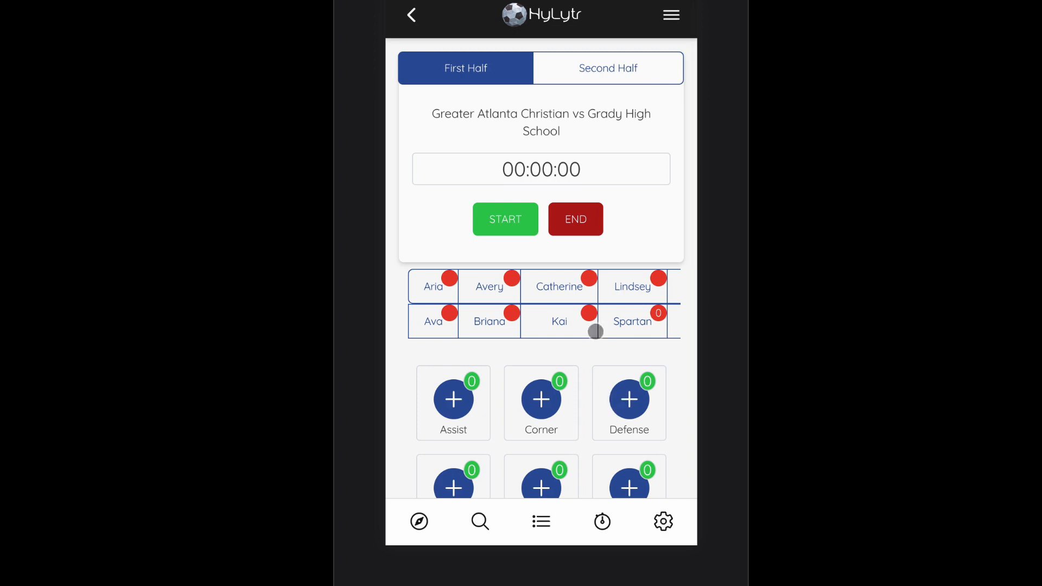
drag(624, 290, 462, 289)
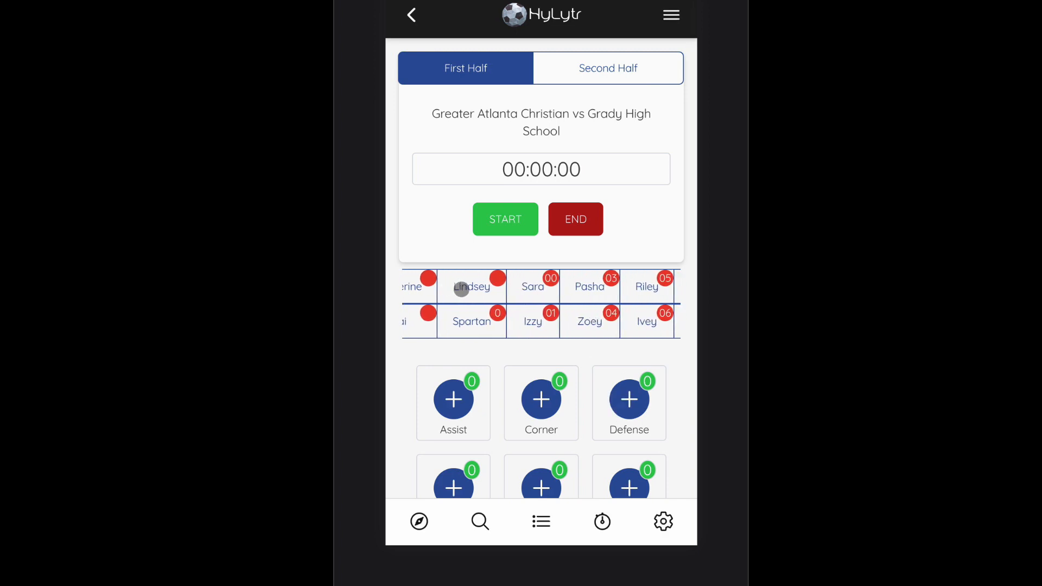
drag(620, 293, 563, 289)
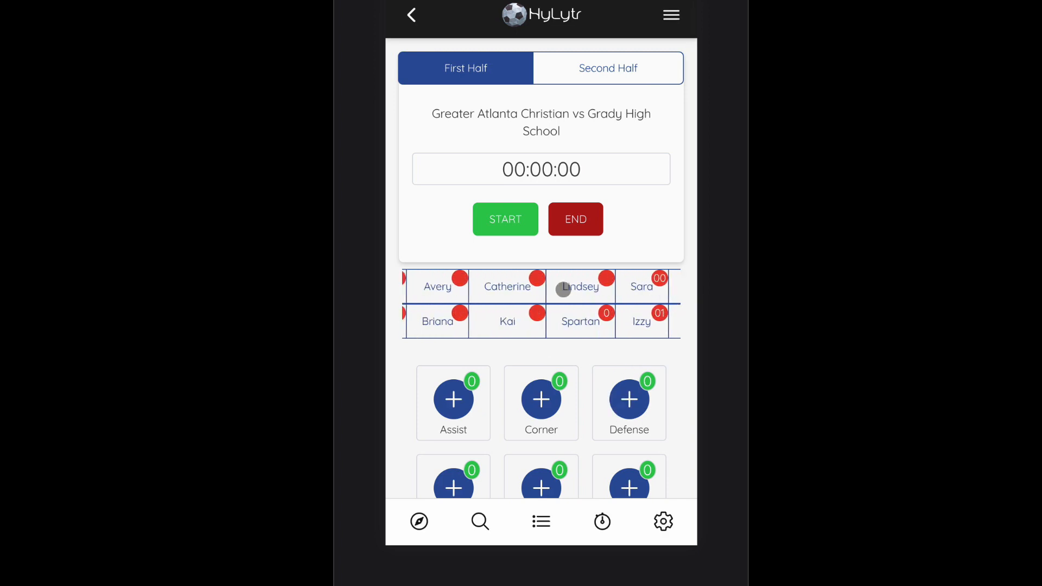
click(512, 291)
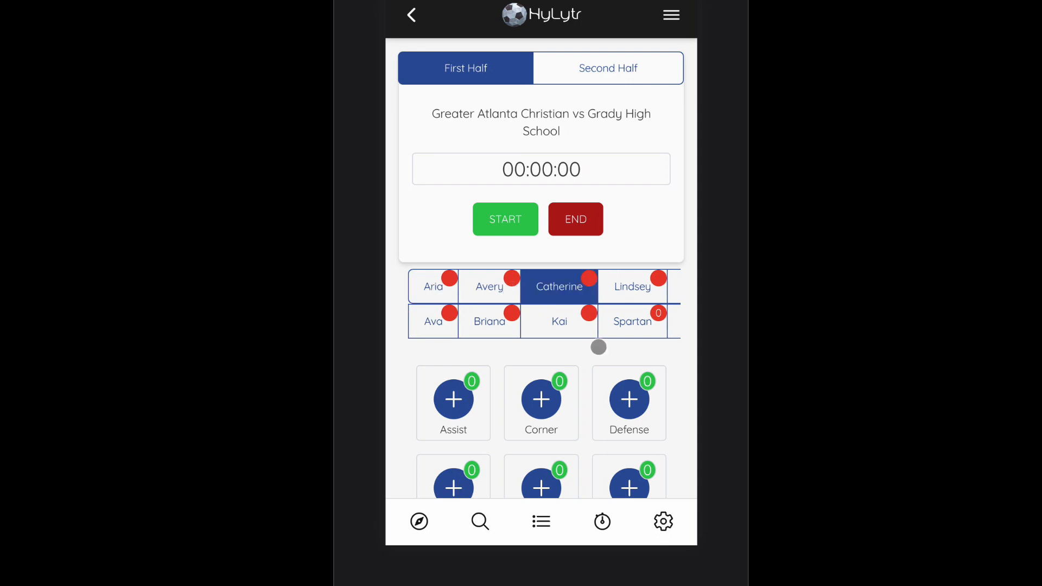
scroll(595, 400, down, 3)
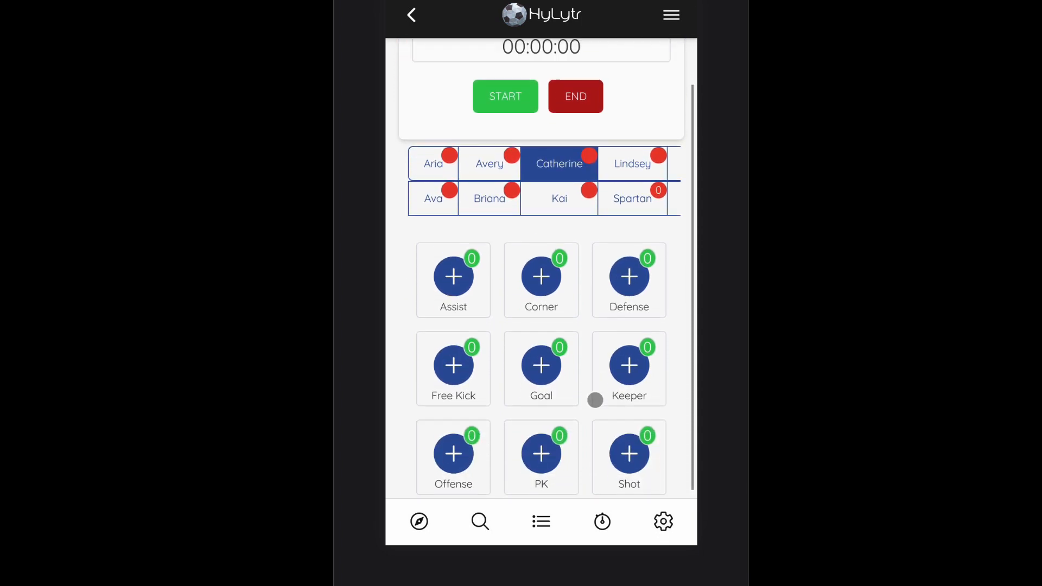
scroll(596, 400, up, 3)
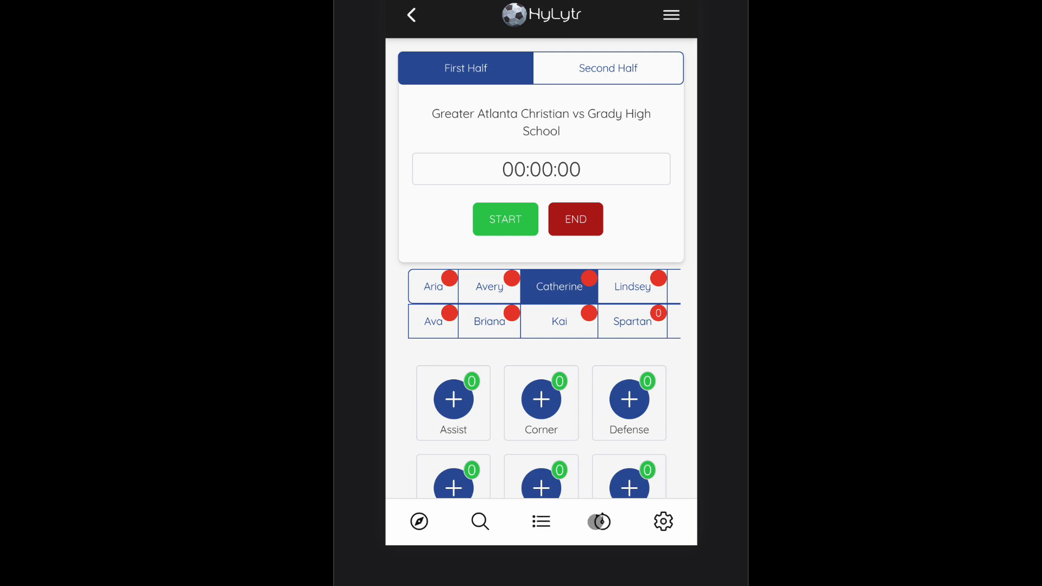
Step: Open the personal game tracker for the Grady High School game and start the first-half timer
click(597, 522)
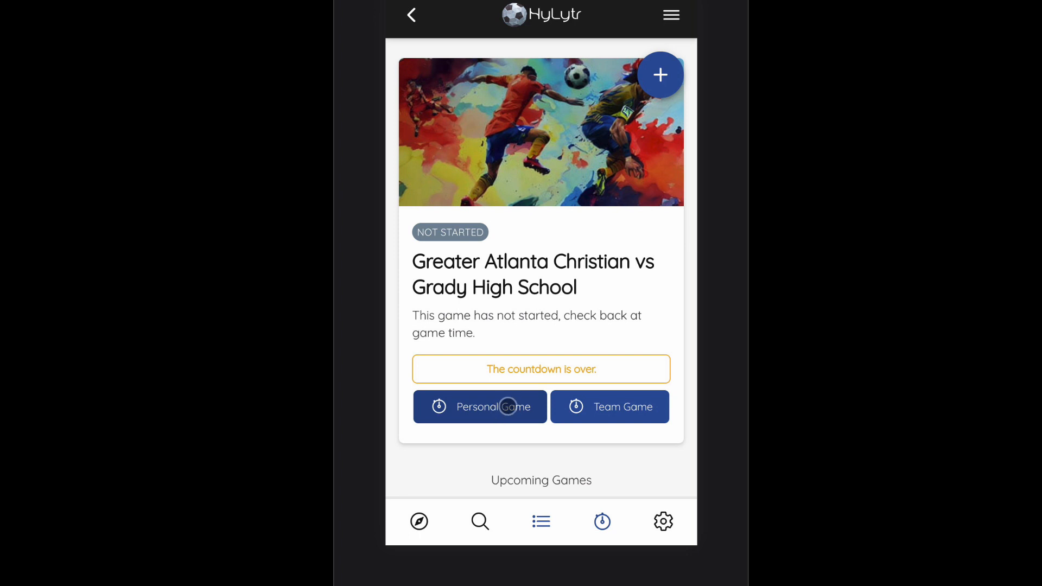
click(508, 406)
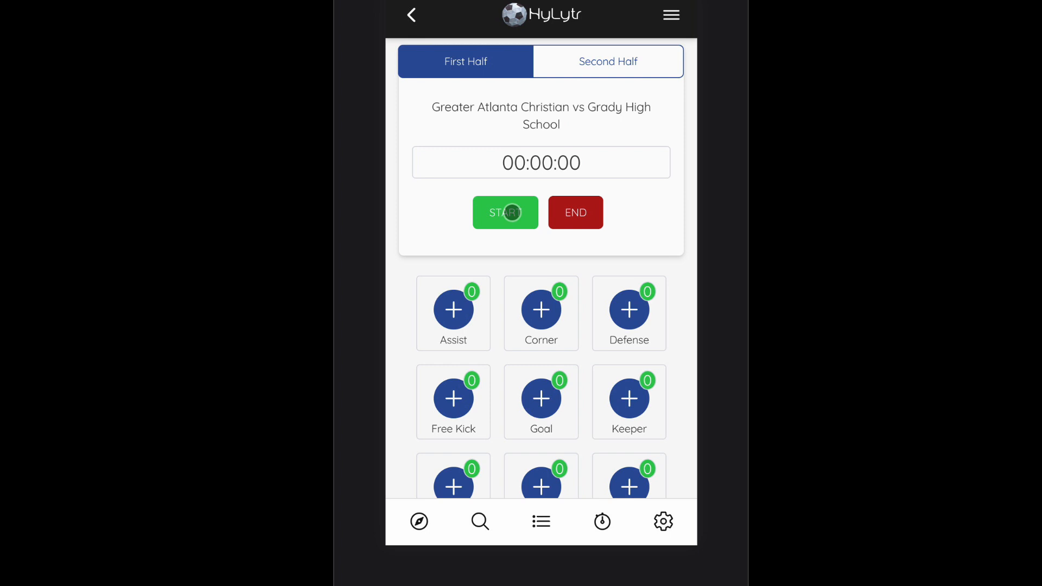
click(558, 216)
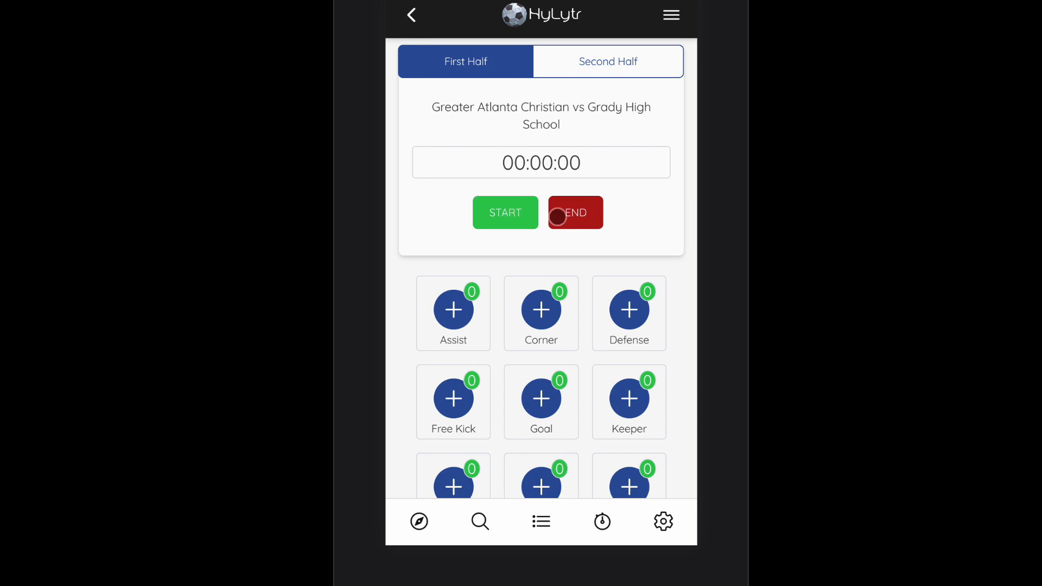
click(507, 208)
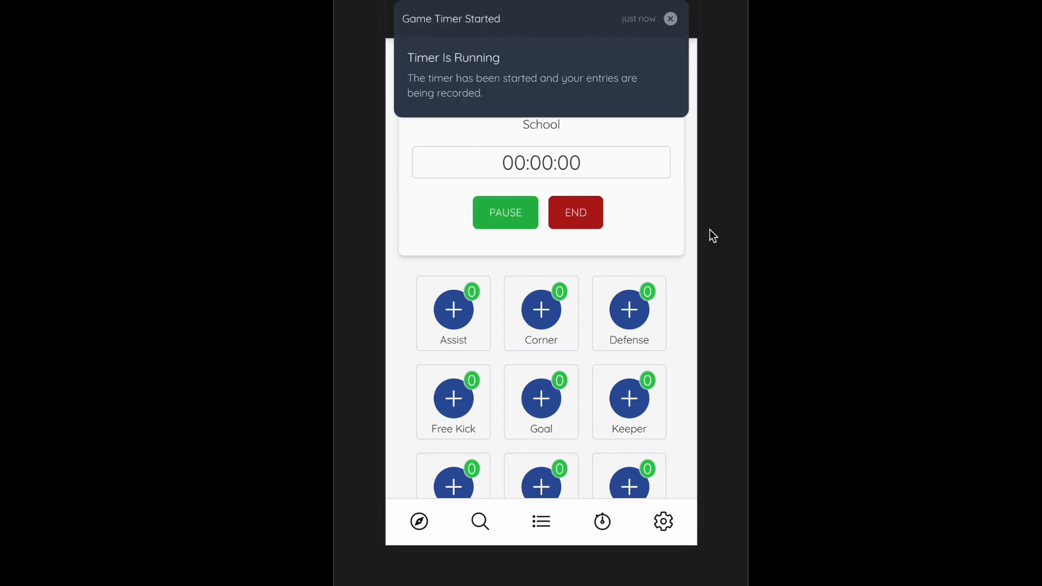
Step: Record an Assist event and a Goal event while the timer runs
scroll(631, 251, down, 1)
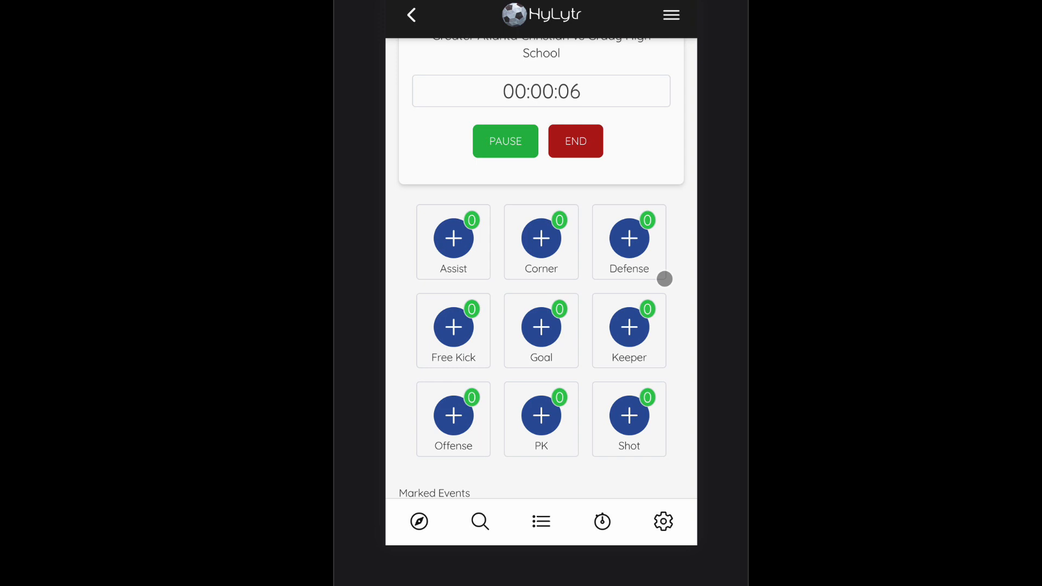
click(451, 237)
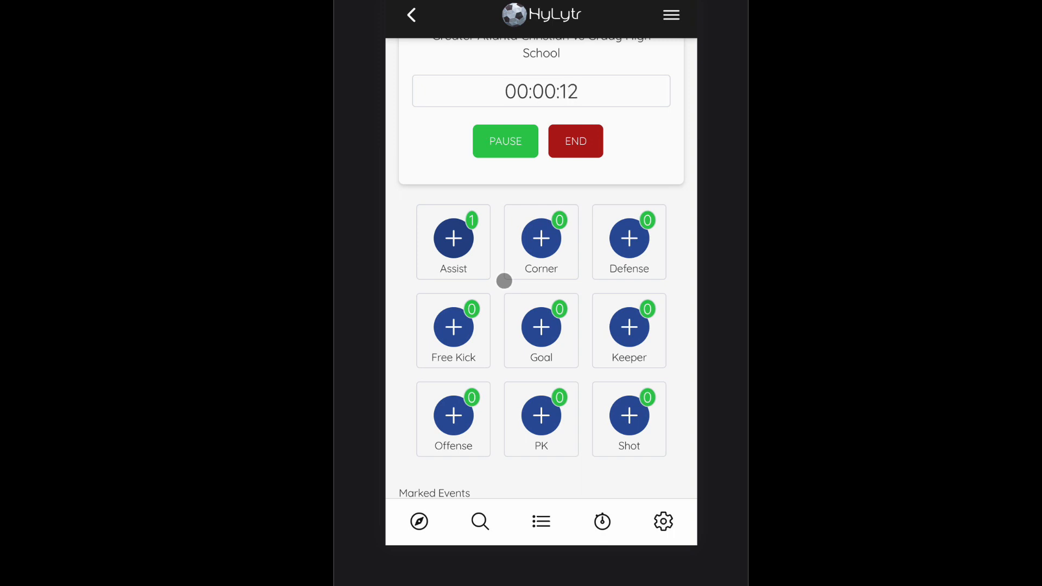
scroll(507, 279, down, 1)
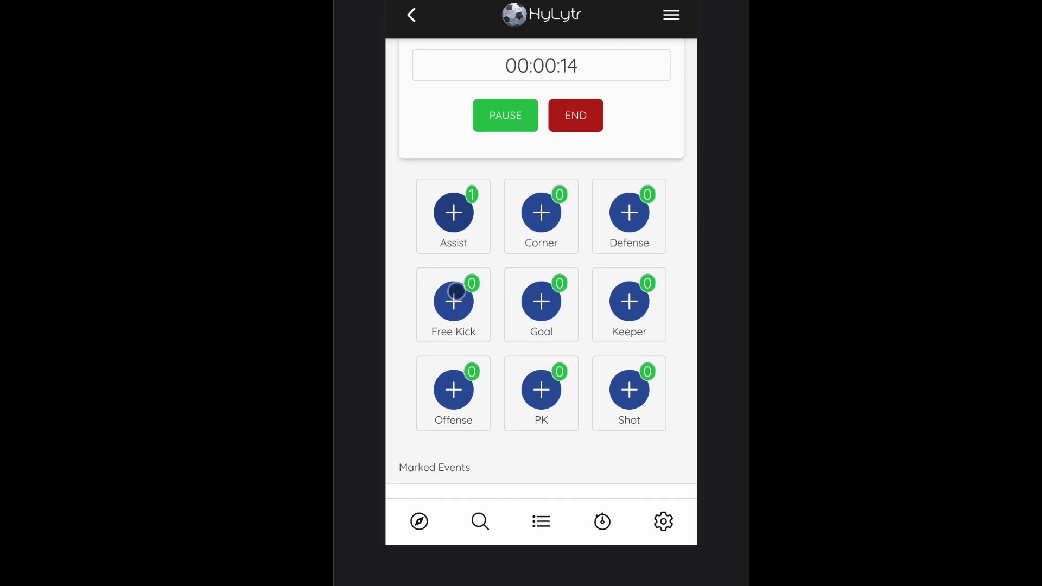
click(544, 315)
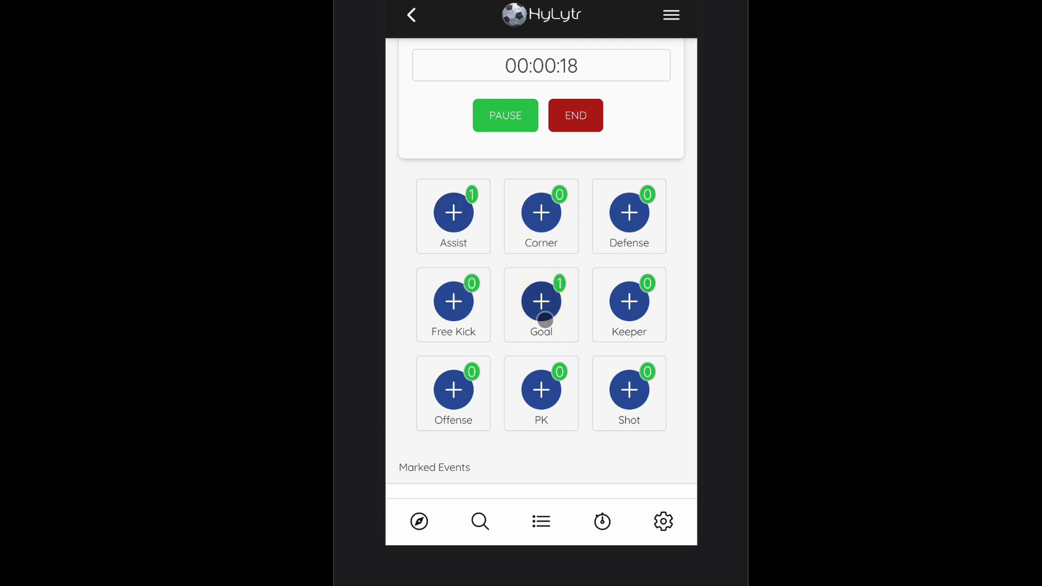
Step: Record an Offense event on the running game
scroll(545, 314, down, 1)
scroll(550, 319, down, 1)
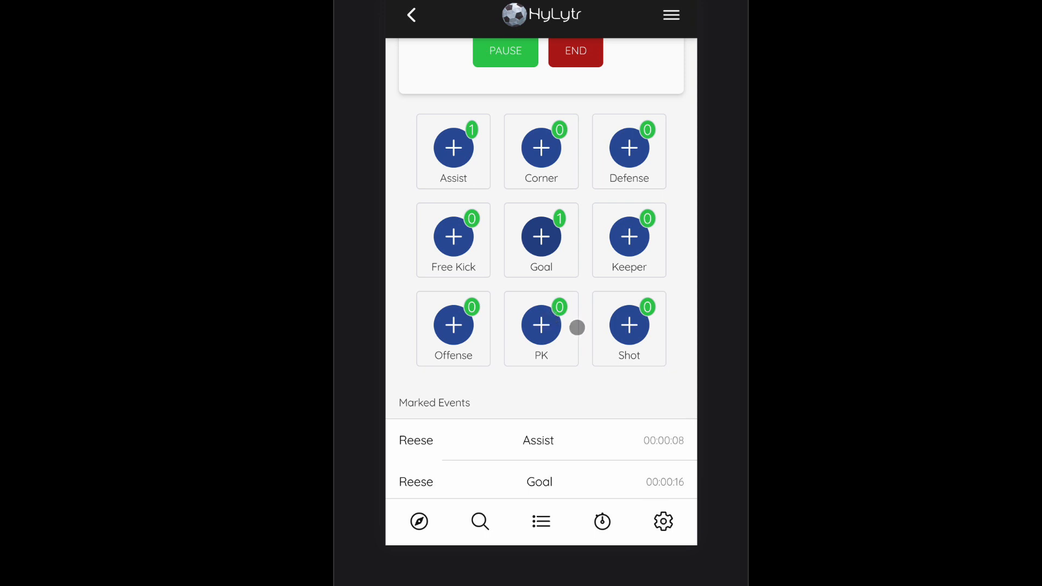
click(463, 328)
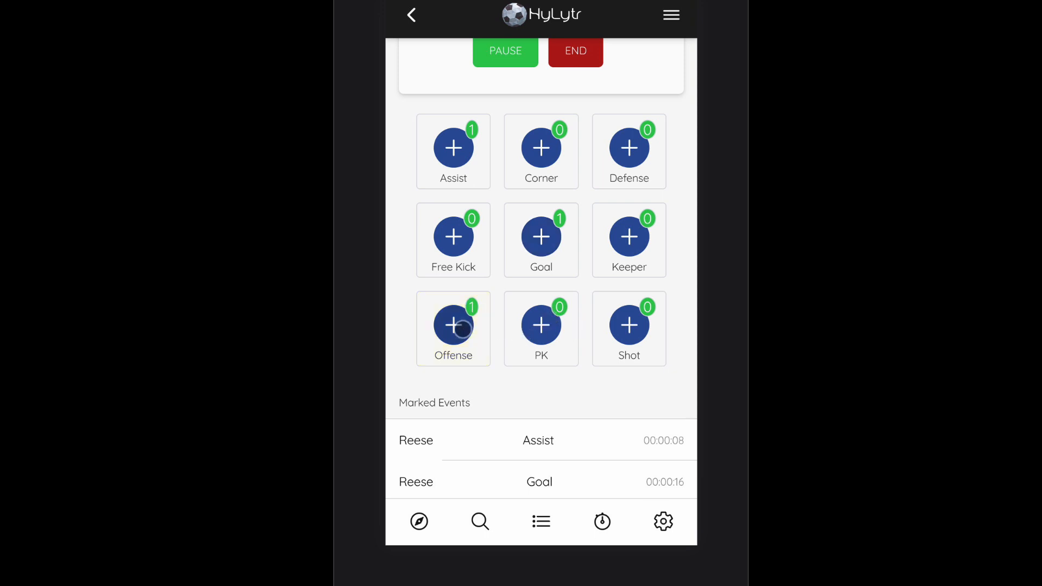
Step: Record a Defense event and review the marked events list below the stat buttons
scroll(549, 363, down, 2)
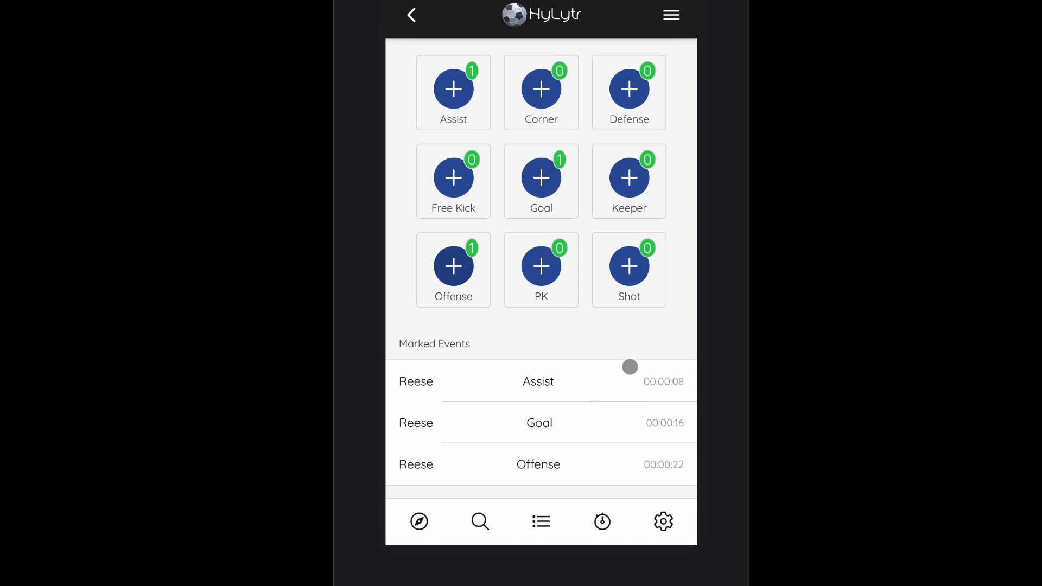
scroll(628, 366, up, 4)
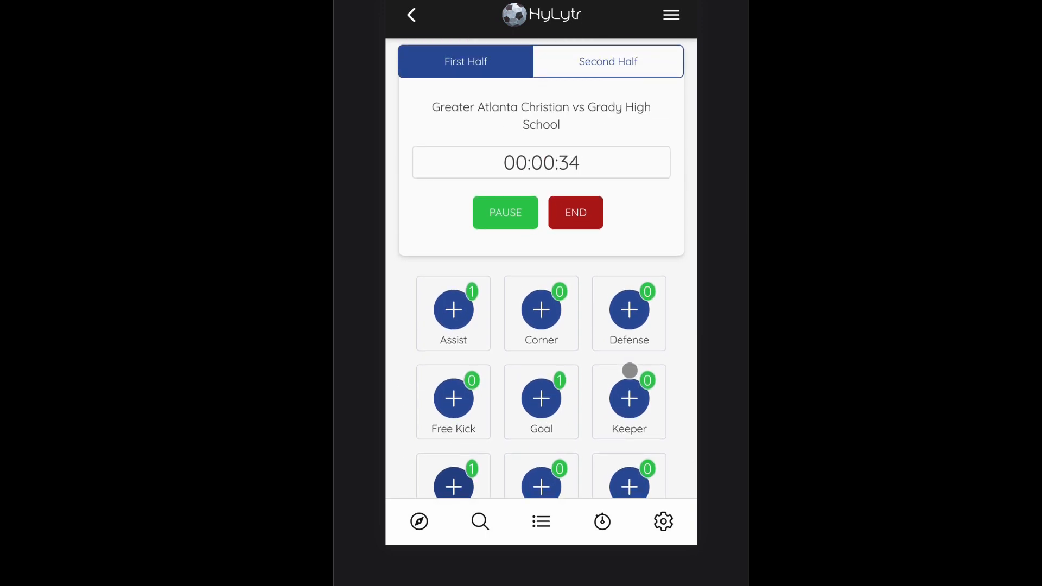
scroll(610, 356, down, 4)
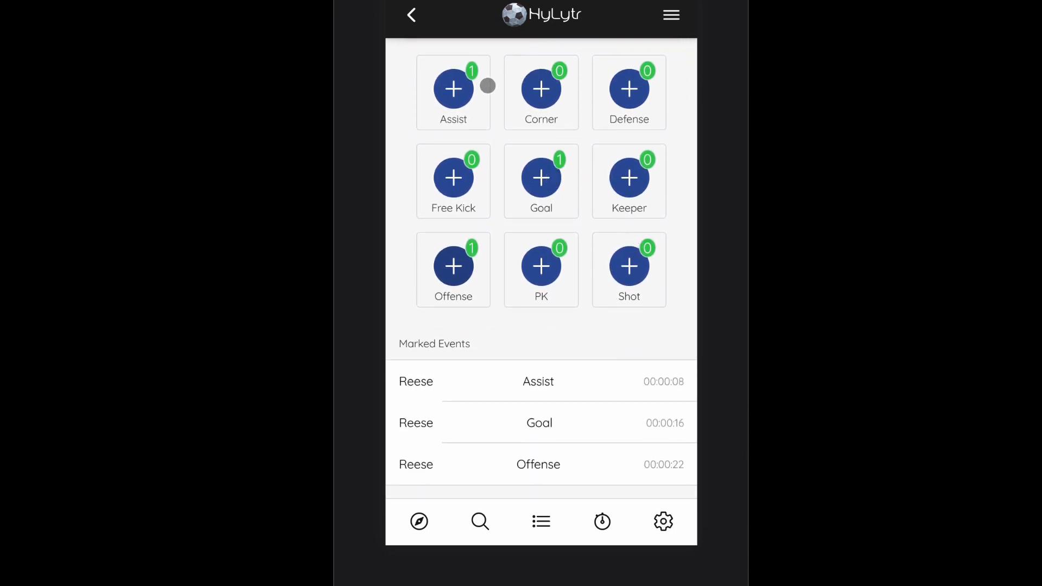
scroll(679, 136, up, 1)
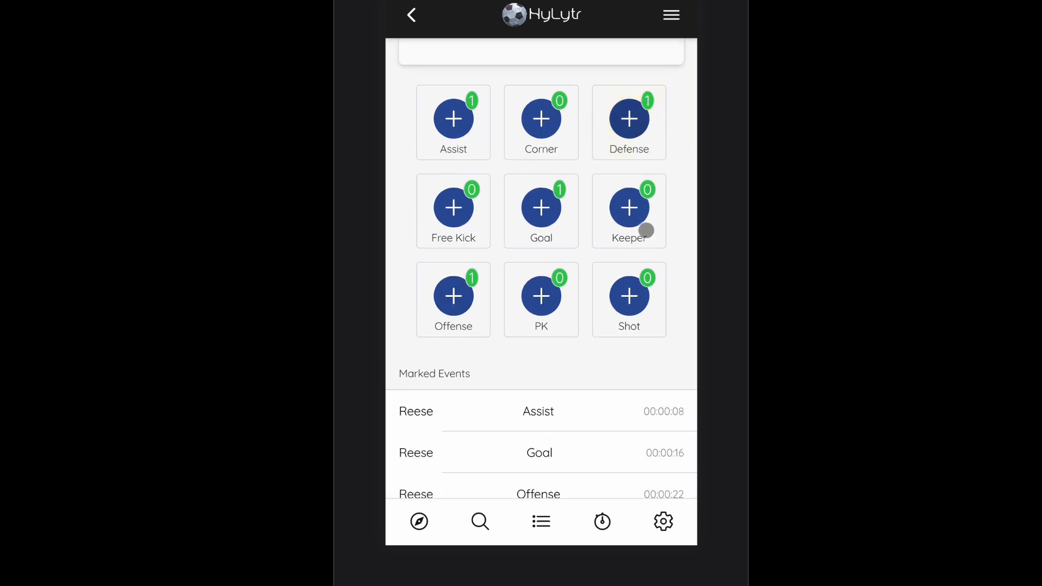
scroll(624, 315, down, 3)
scroll(686, 343, up, 5)
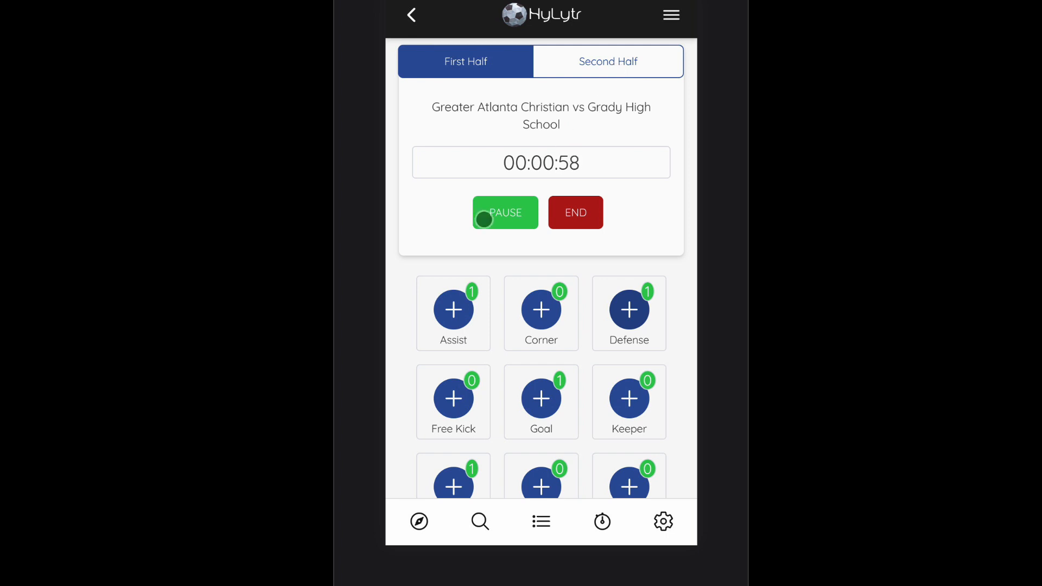
Step: End the first half and start the second-half timer for the Grady High School game
click(585, 212)
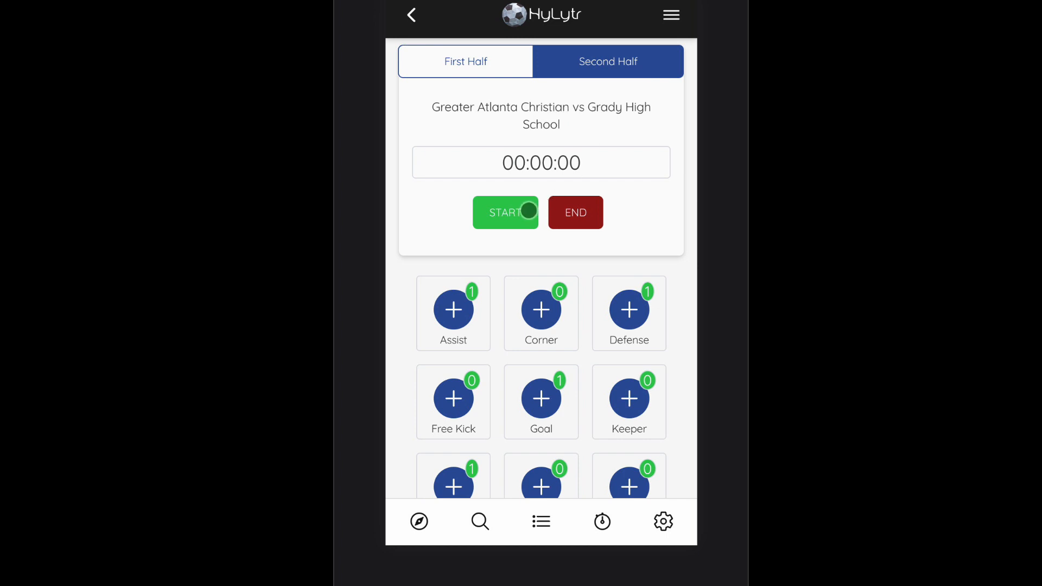
click(520, 210)
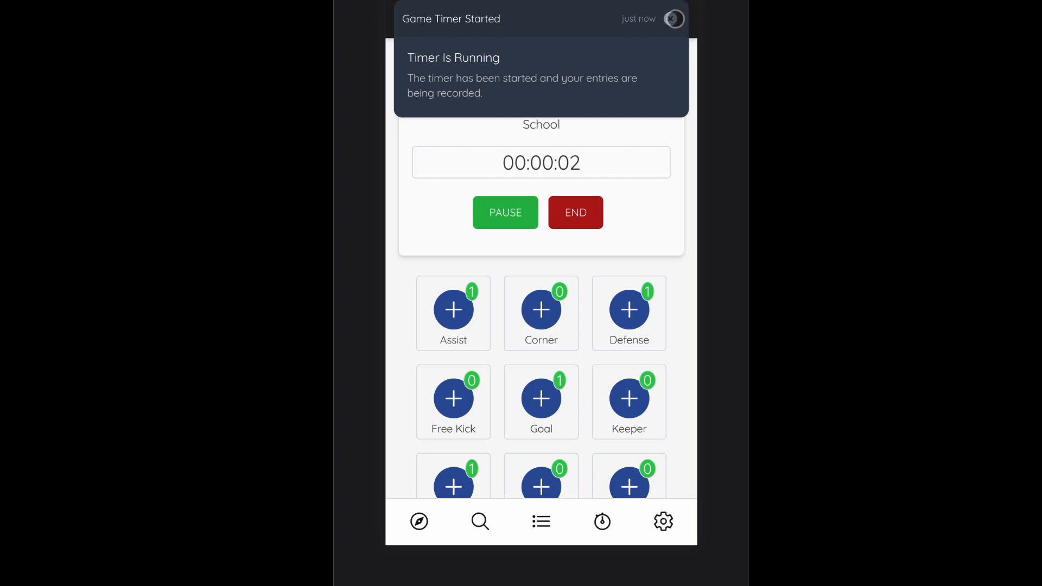
click(670, 19)
Step: Record a Keeper event while the second-half timer runs
scroll(666, 181, down, 2)
scroll(666, 185, down, 2)
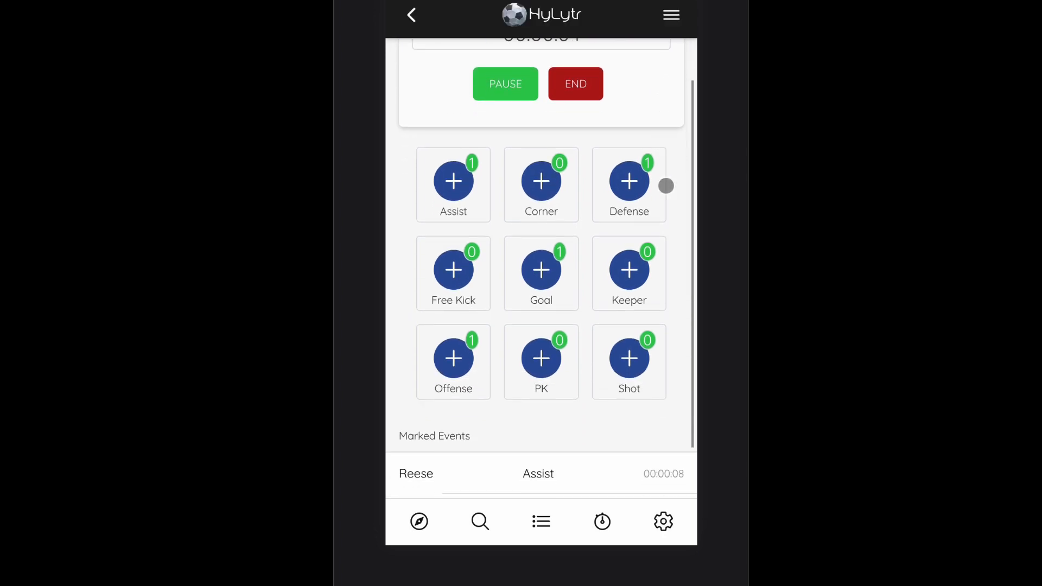
scroll(666, 184, down, 2)
click(640, 185)
scroll(626, 298, down, 3)
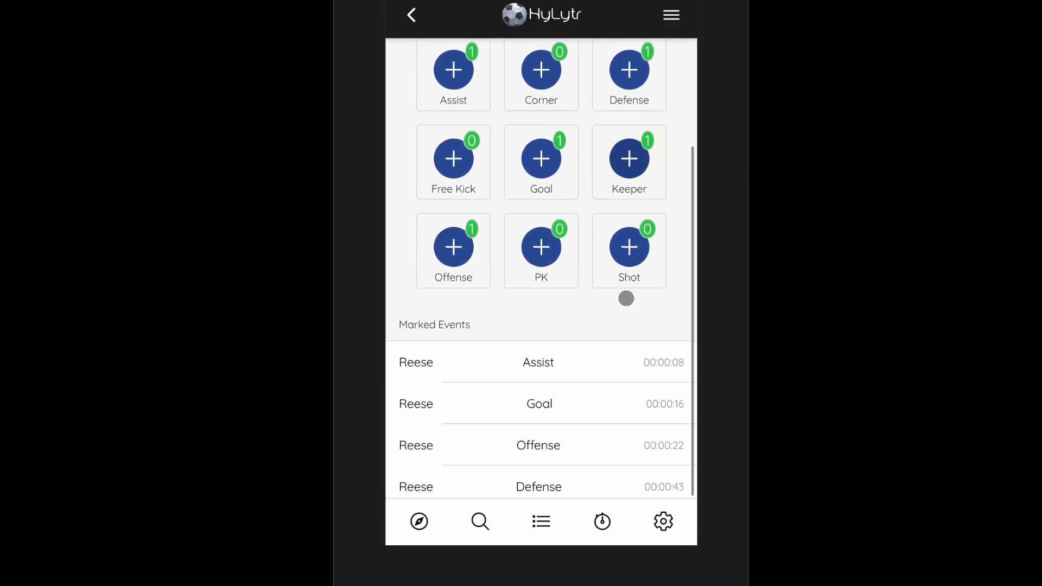
scroll(626, 298, up, 5)
scroll(624, 296, up, 2)
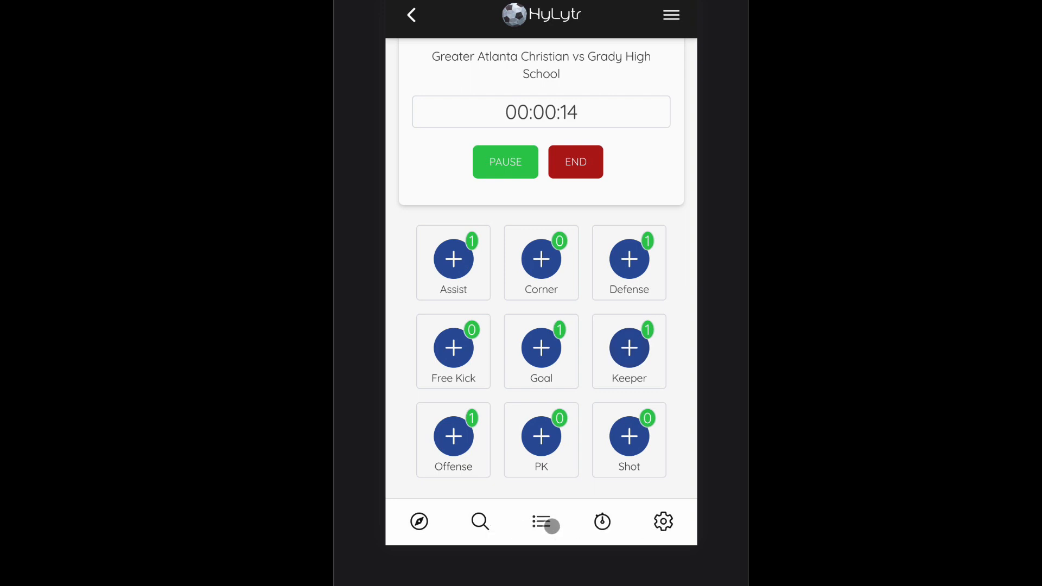
Step: Go back to the Grady High School game and reopen its personal game tracker
click(549, 524)
click(603, 521)
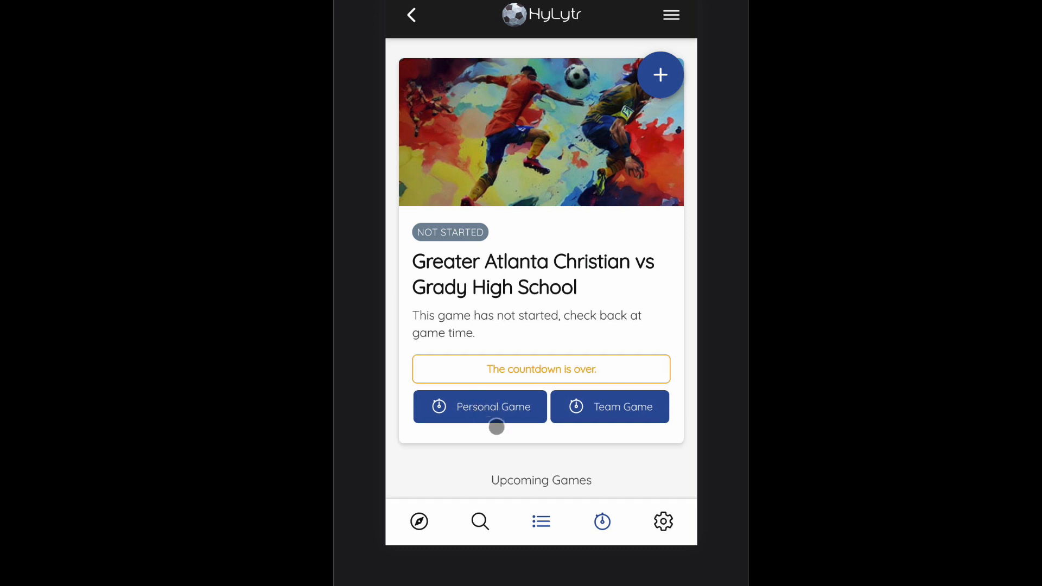
click(486, 408)
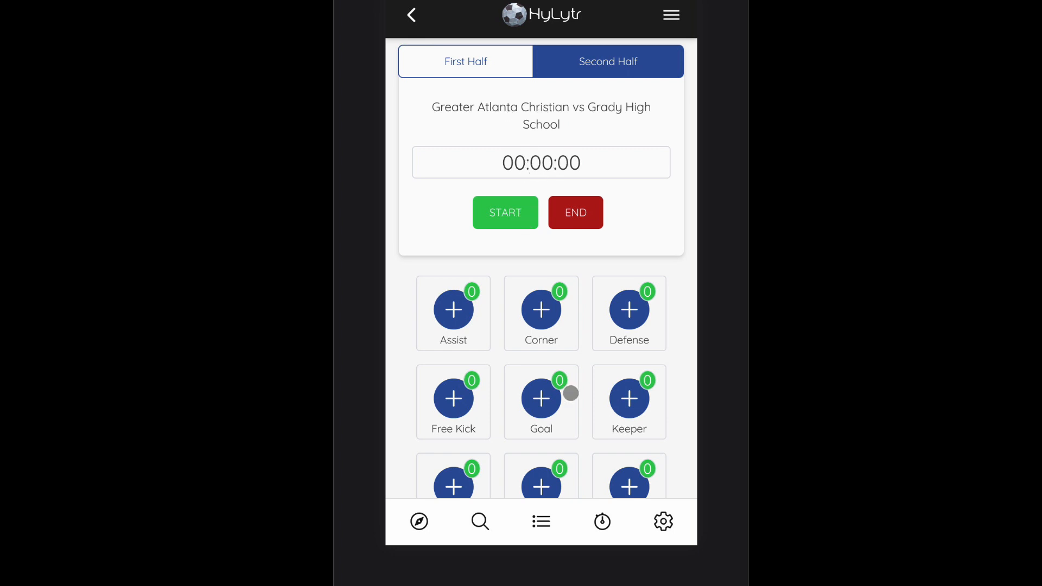
Step: Start the second-half timer again on the personal game tracker
scroll(560, 416, down, 2)
scroll(586, 372, down, 4)
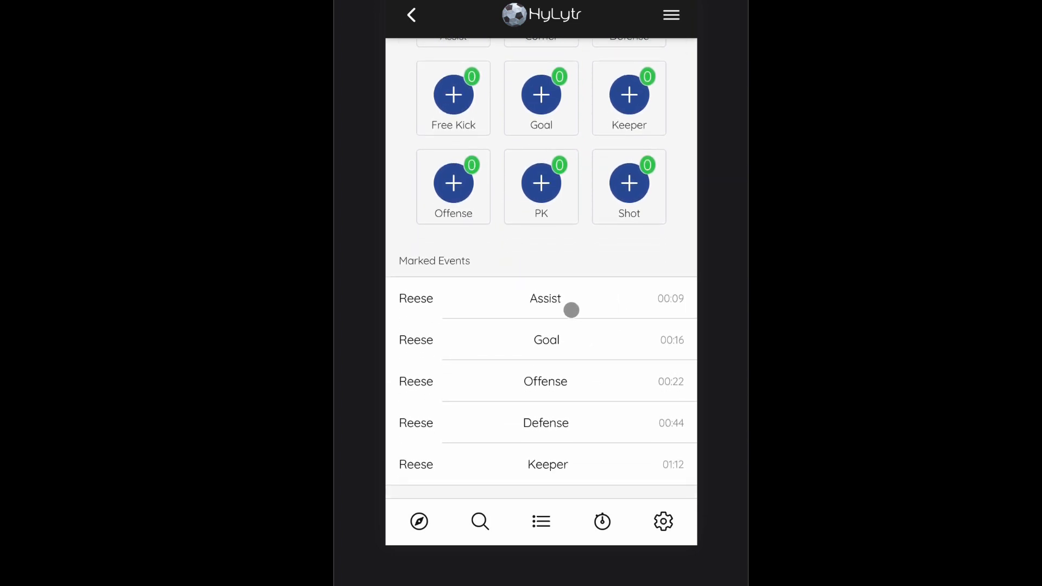
scroll(584, 295, up, 6)
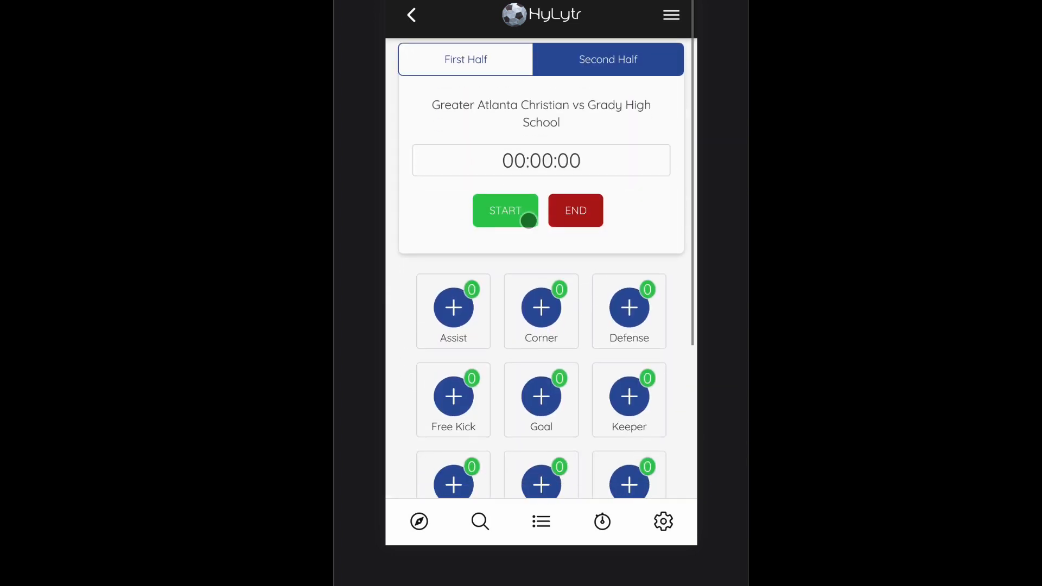
click(526, 215)
scroll(642, 272, down, 1)
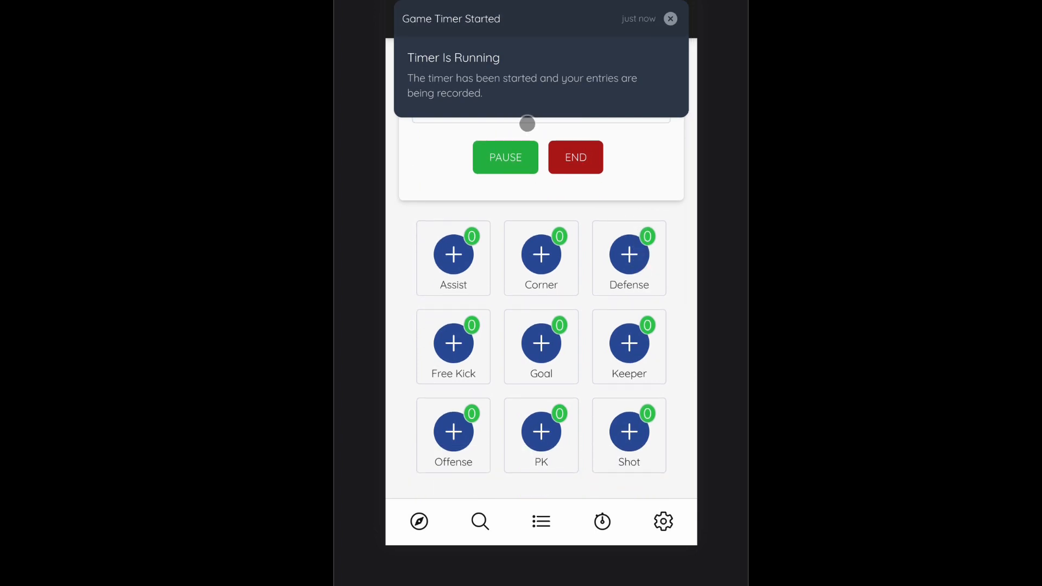
click(671, 18)
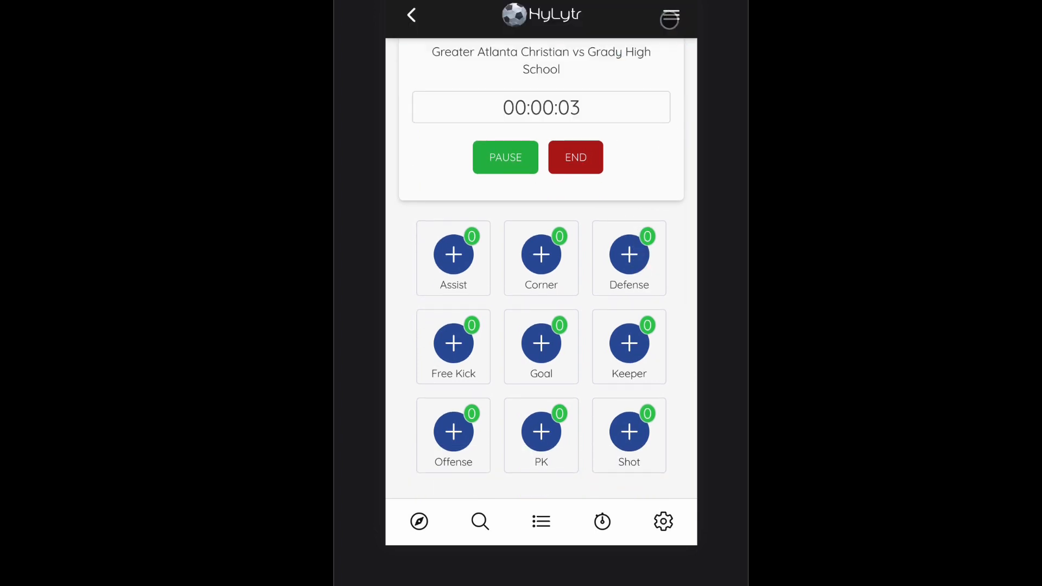
Step: Record a Defense event and a Corner event while the second-half timer runs
scroll(659, 195, down, 1)
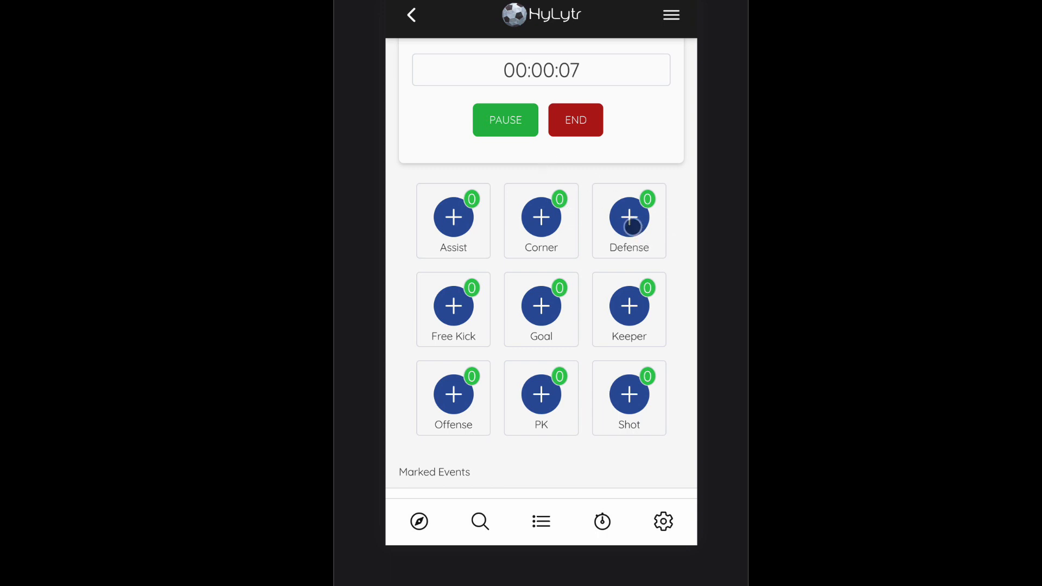
click(633, 226)
click(556, 228)
scroll(558, 272, down, 3)
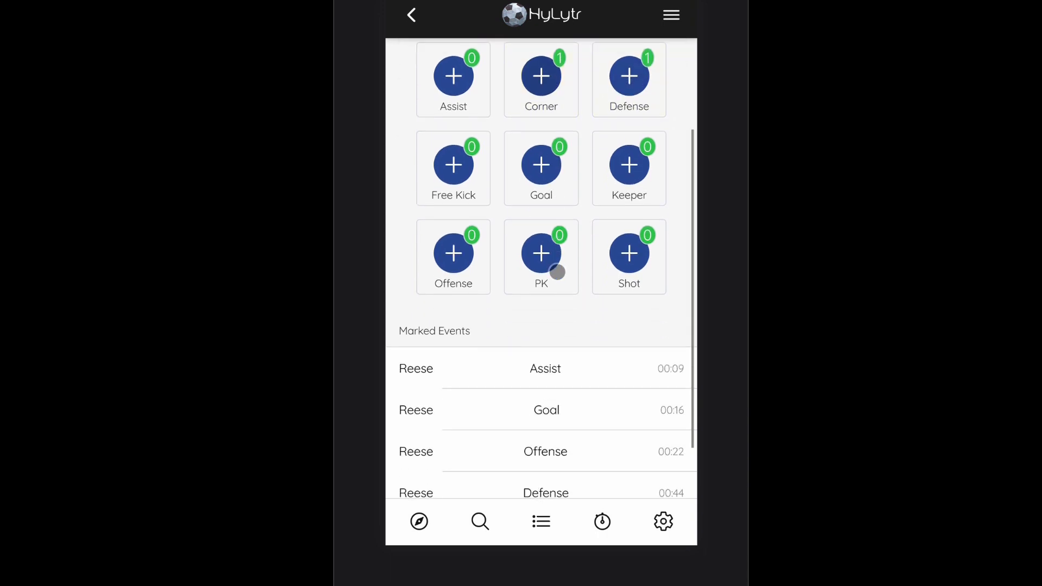
scroll(558, 272, down, 3)
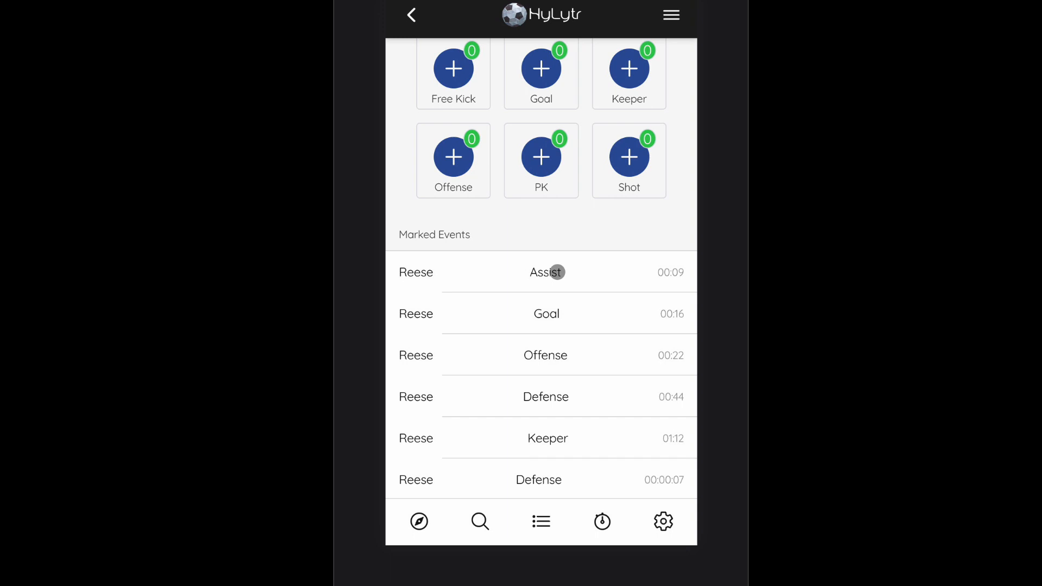
Step: End the second-half timer for the Grady High School game
scroll(558, 272, up, 10)
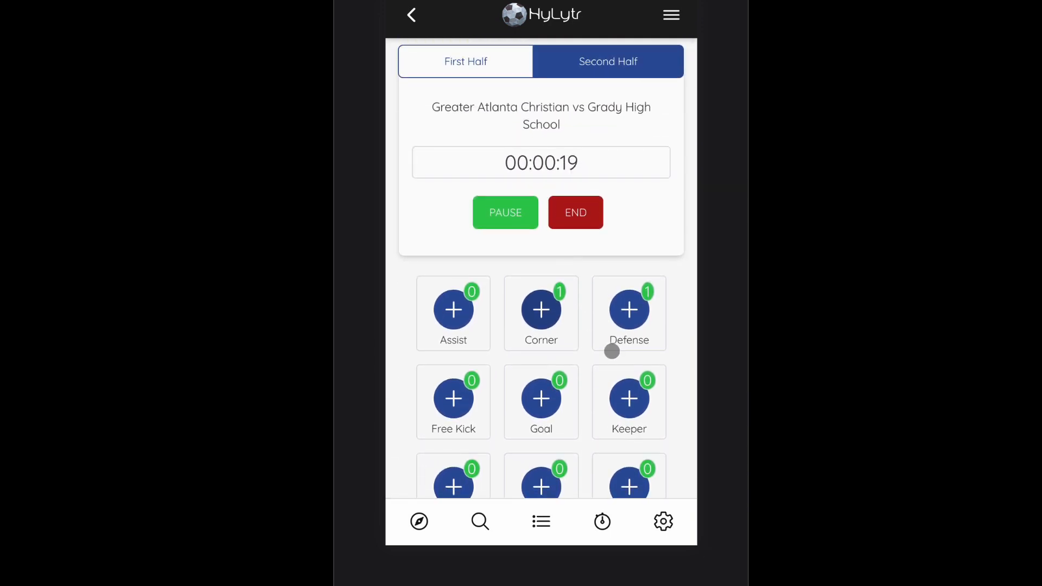
scroll(518, 284, down, 1)
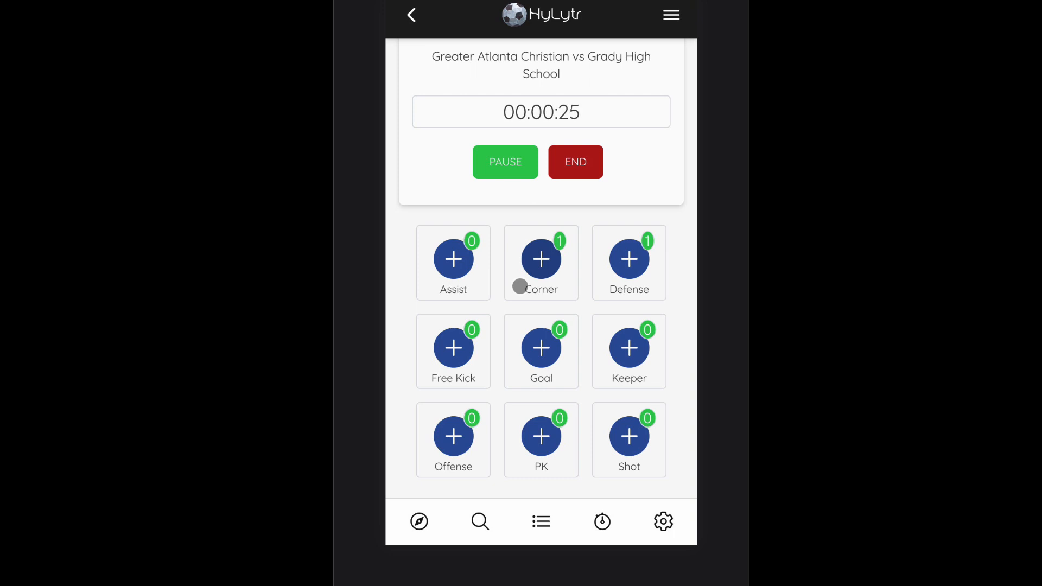
scroll(548, 222, down, 1)
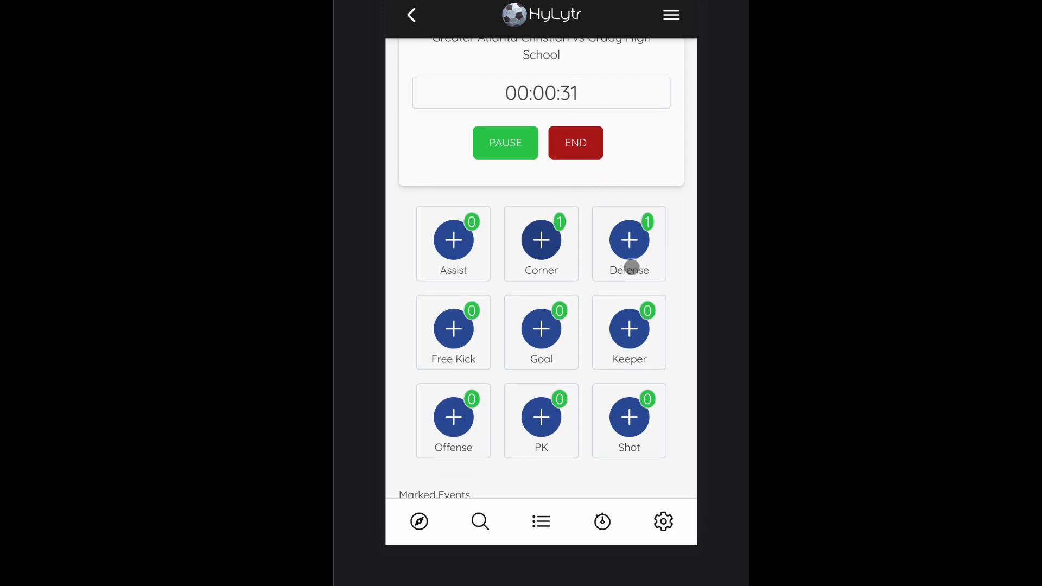
scroll(632, 267, down, 1)
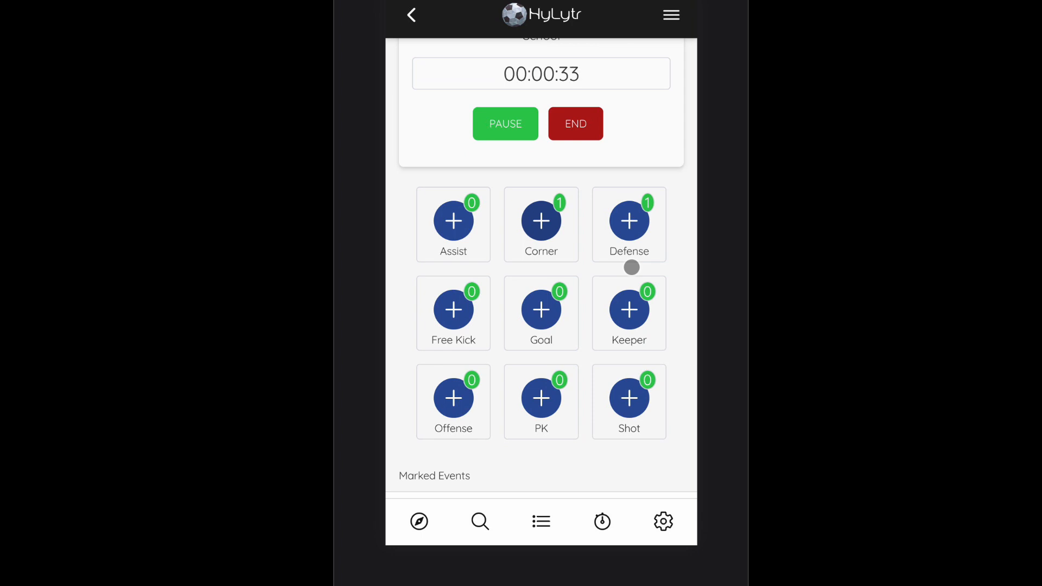
scroll(647, 230, up, 3)
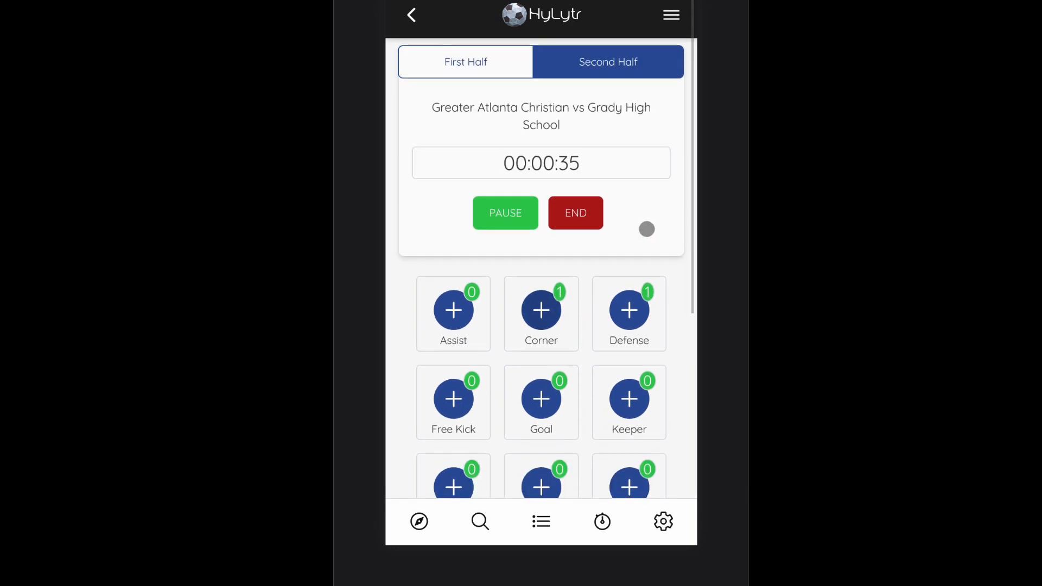
click(588, 211)
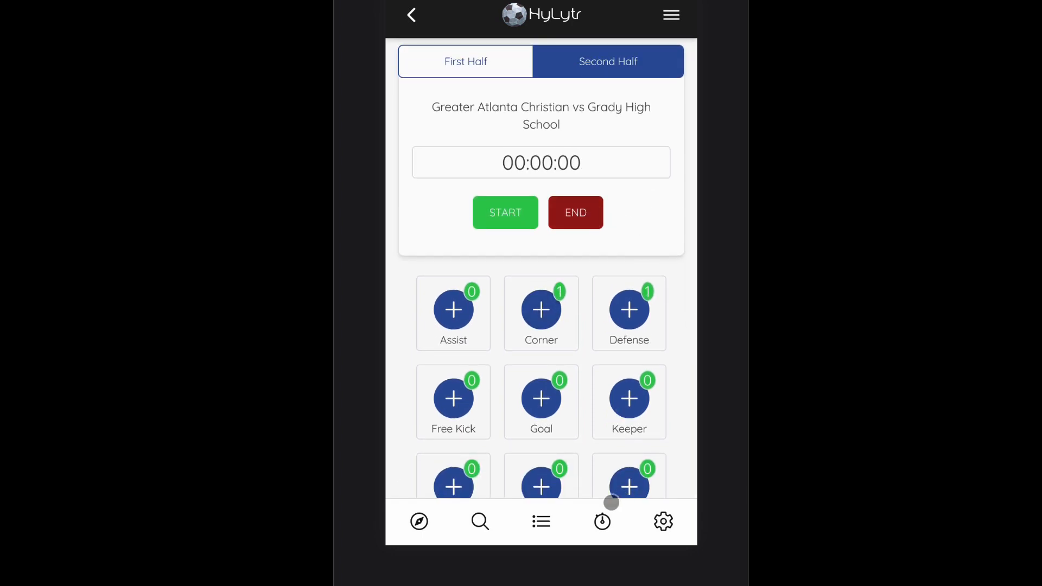
Step: Open the Grady High School game from the games list and expand the Assist event at minute 00:09
click(541, 521)
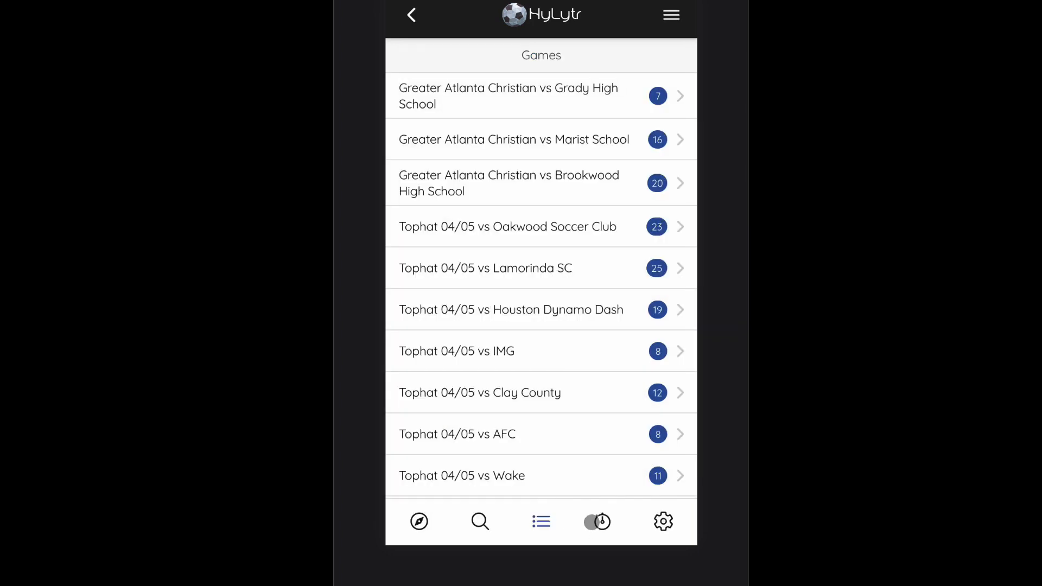
click(619, 107)
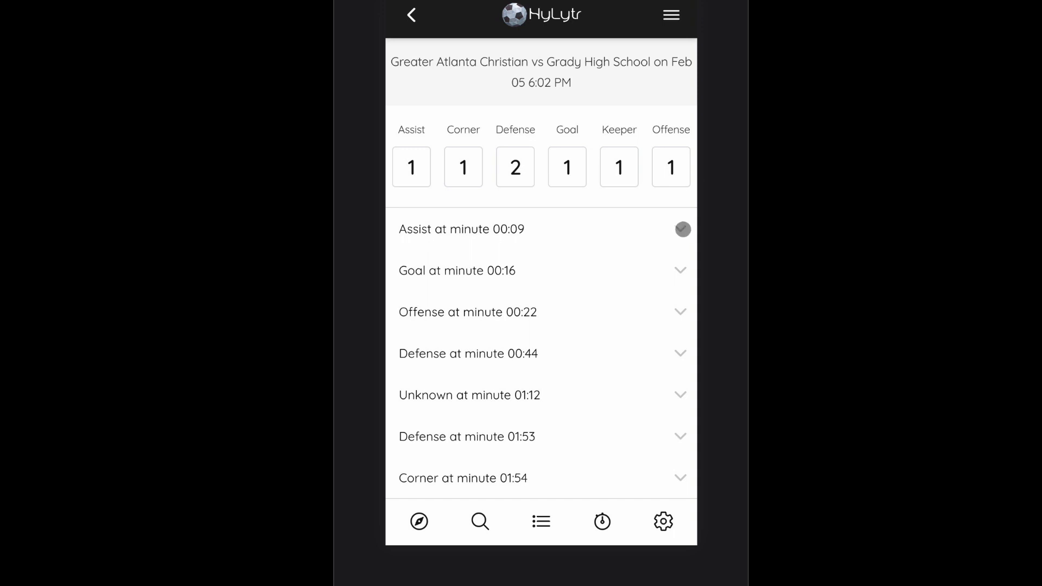
click(680, 229)
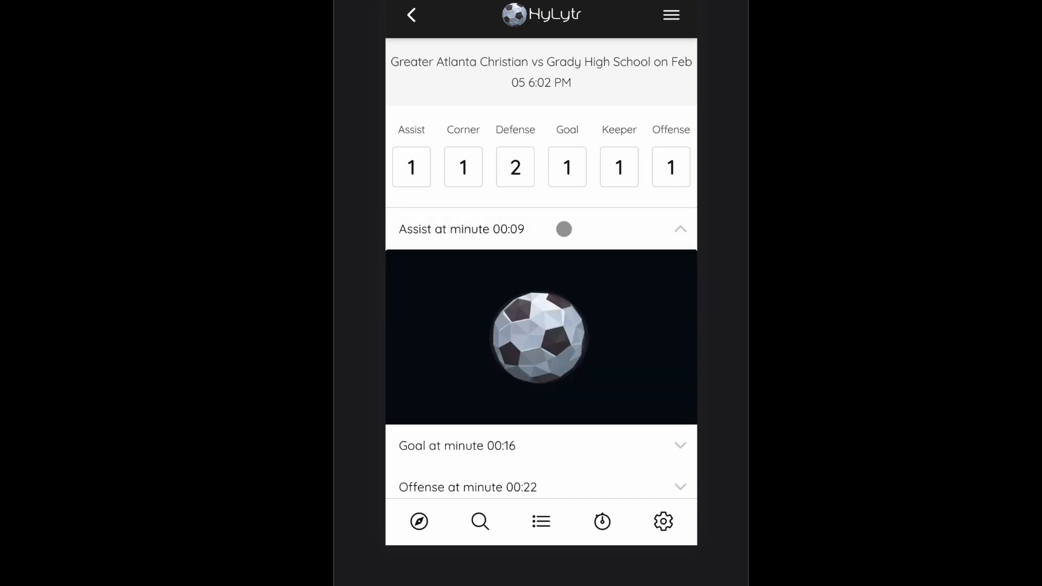
click(679, 229)
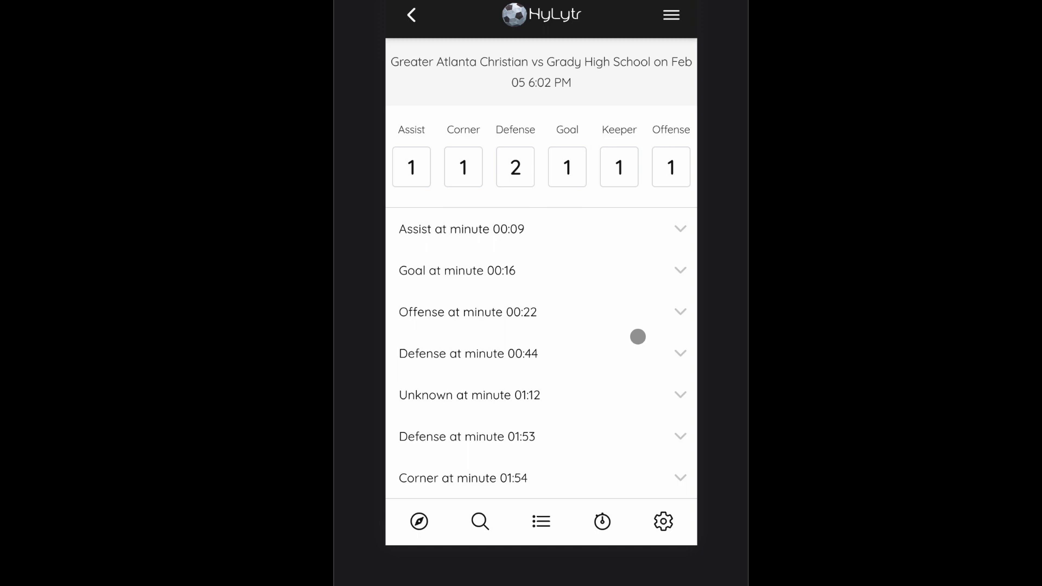
click(674, 228)
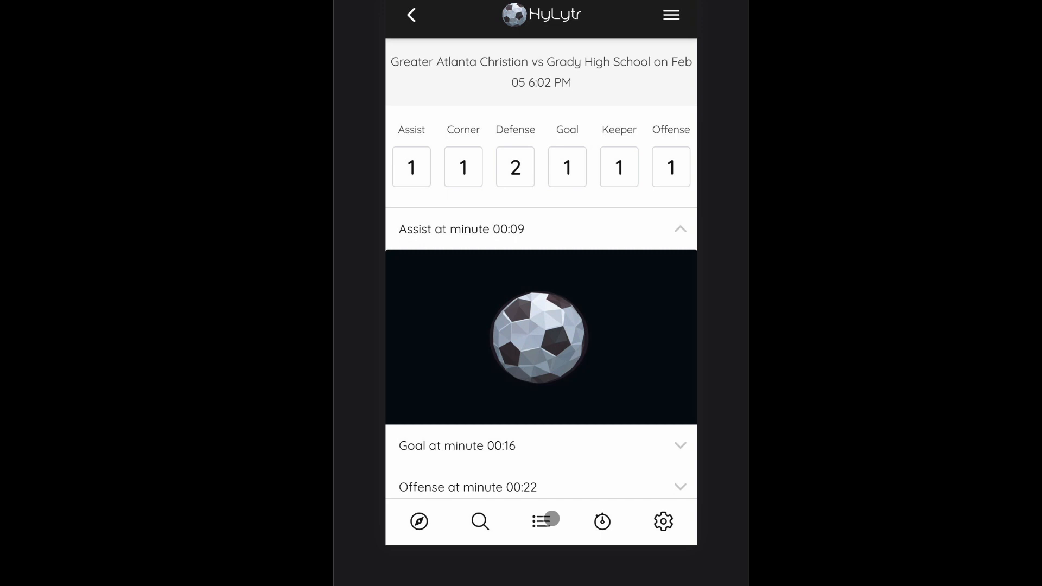
Step: Open the Marist School game and expand, then collapse, the Defense event at minute 10:43
click(546, 520)
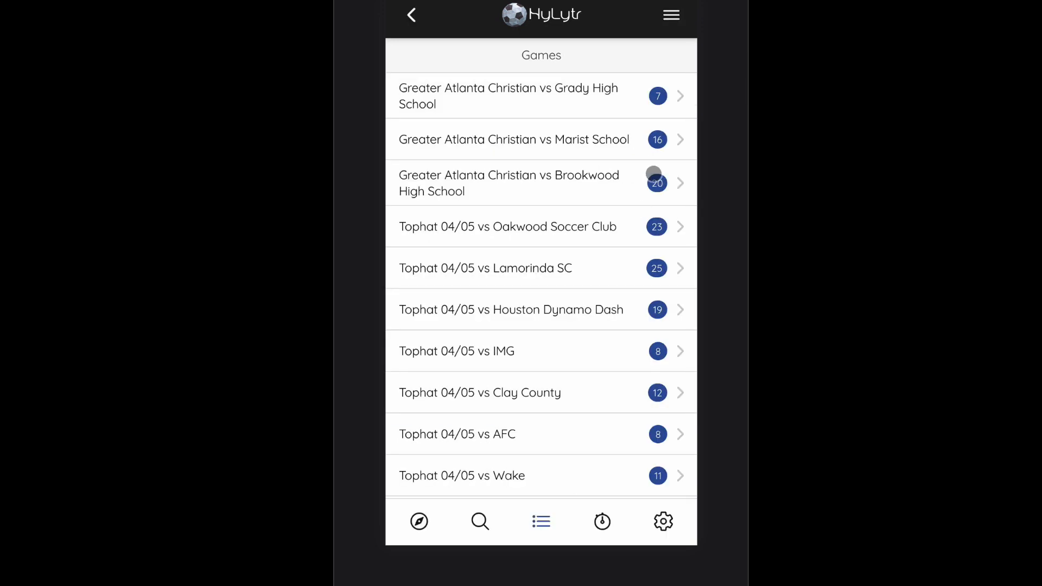
click(625, 148)
click(677, 226)
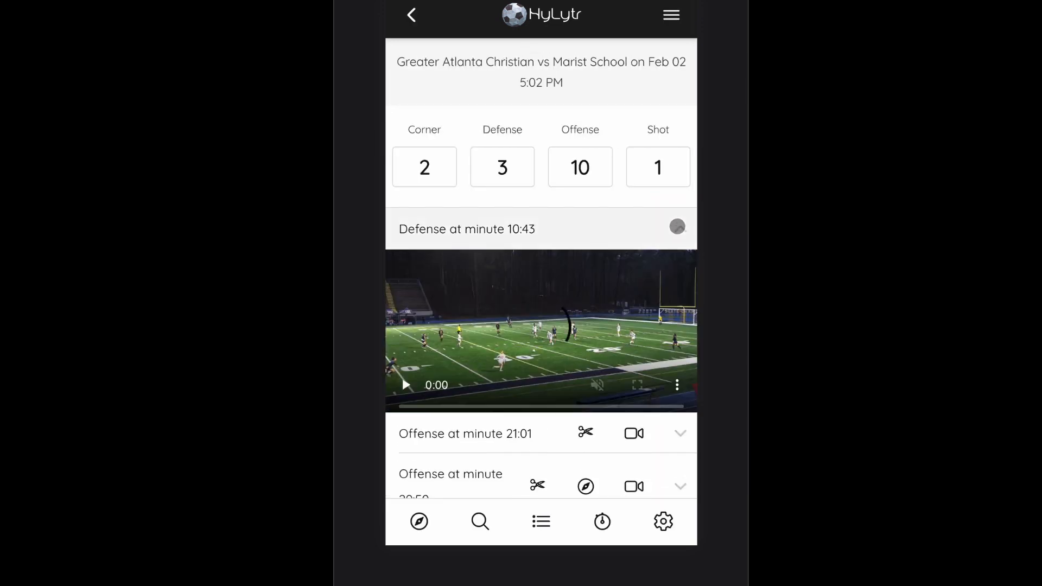
click(678, 227)
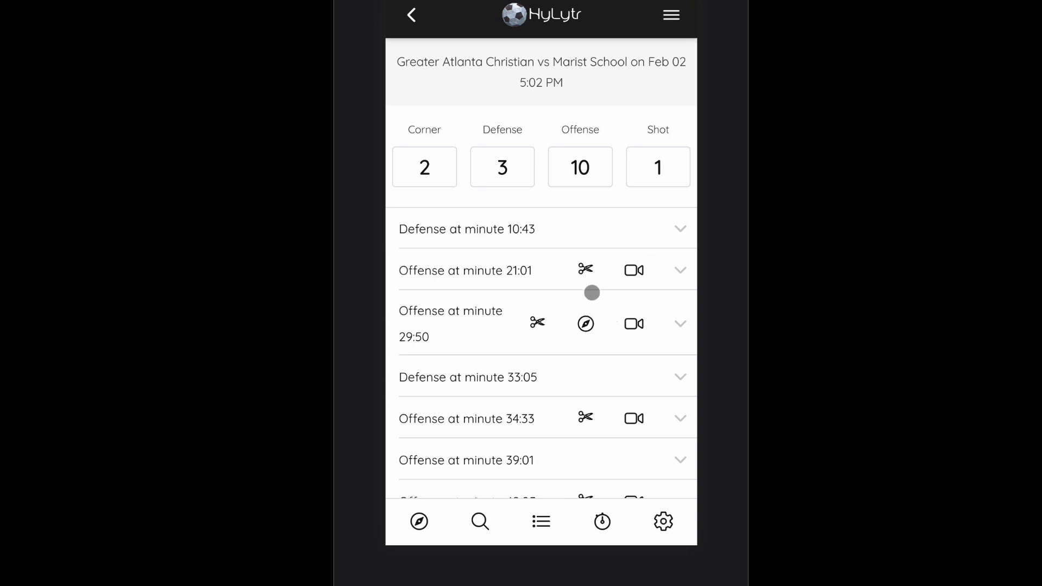
Step: Expand the Defense event at minute 33:05 in the Marist School game to show its clip
click(582, 323)
click(633, 271)
scroll(658, 348, down, 1)
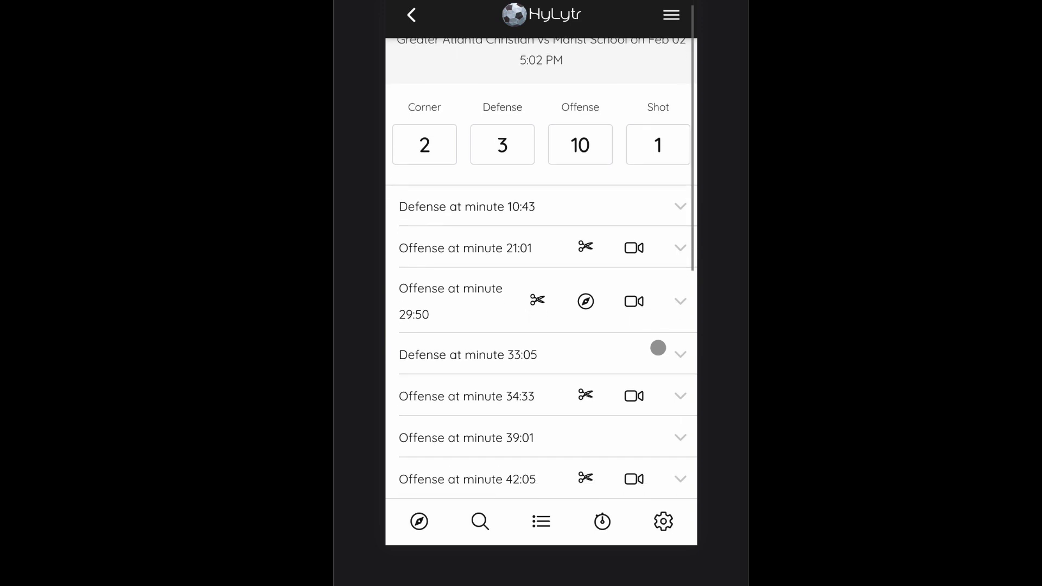
scroll(658, 347, down, 1)
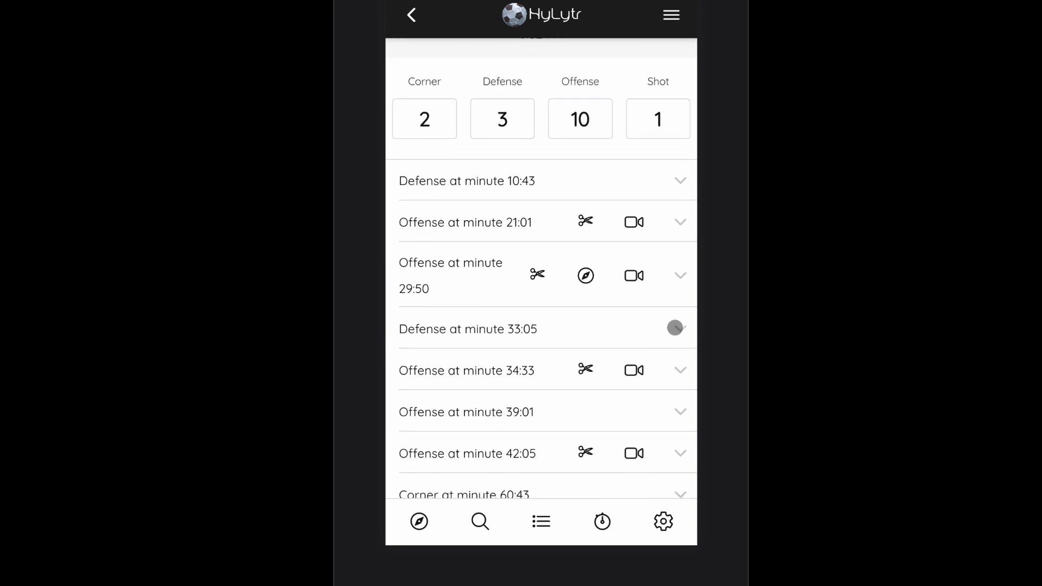
click(675, 328)
scroll(607, 359, down, 3)
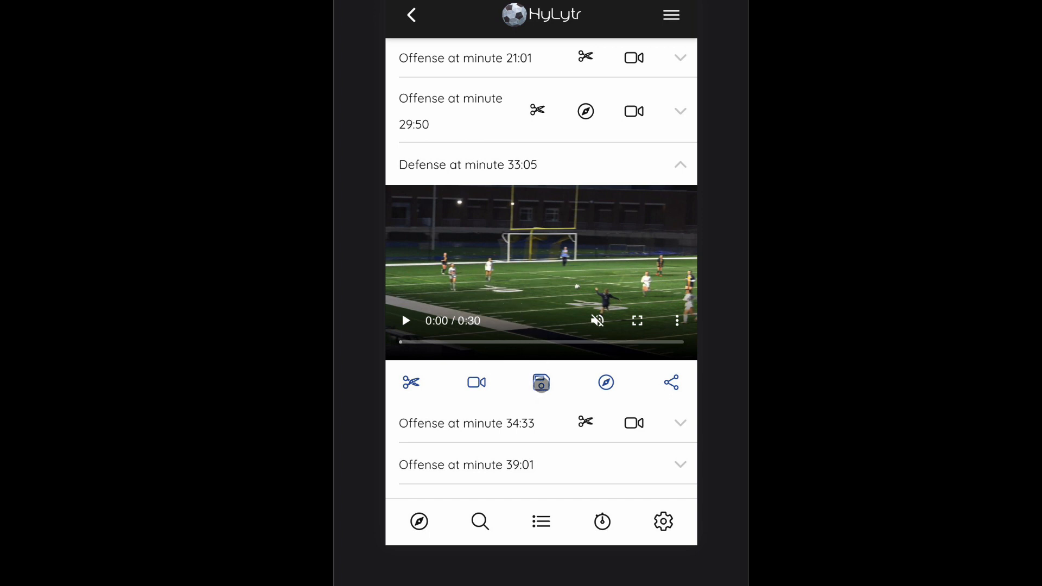
Step: Download the Defense 33:05 clip and open its share options, then dismiss them
click(541, 382)
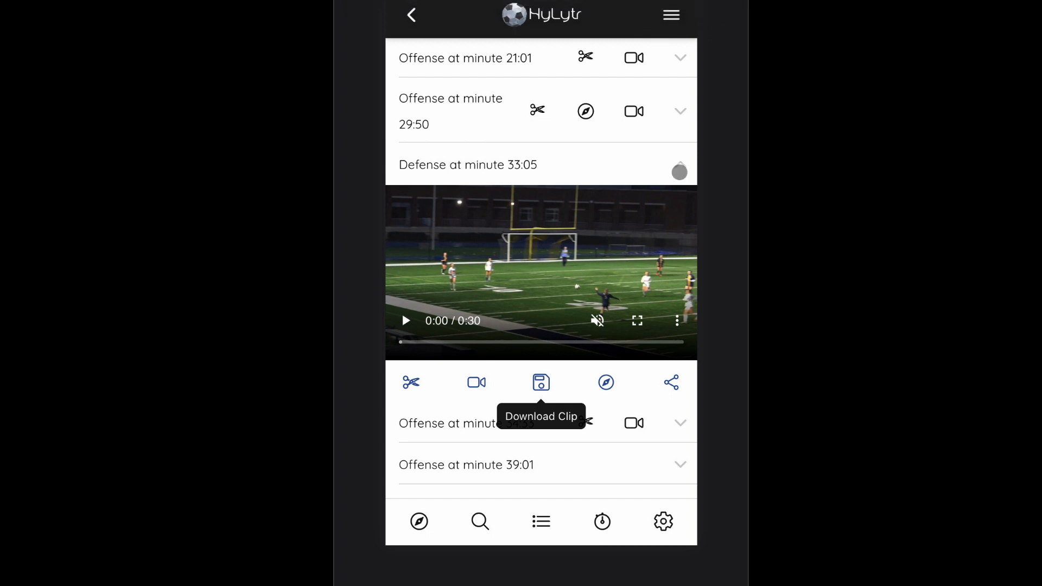
click(670, 381)
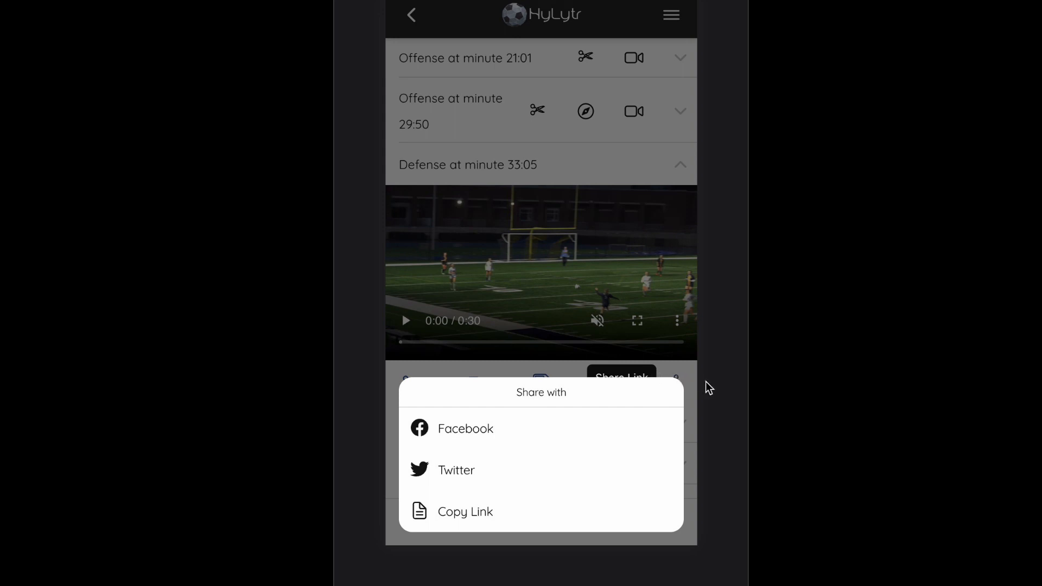
click(694, 362)
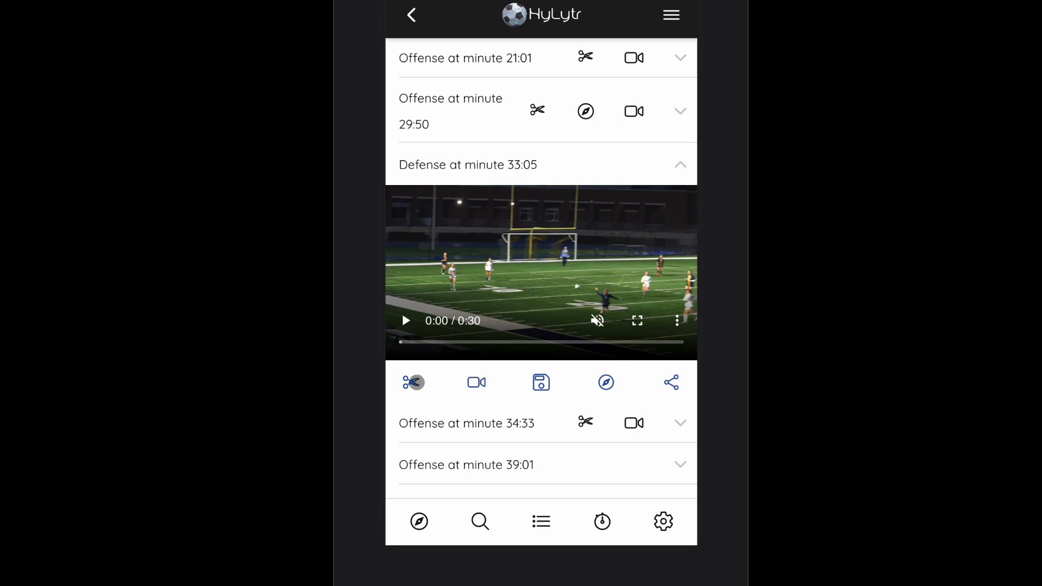
Step: Open the trimmer on the Defense 33:05 clip, preview it, and set the trim start to 4.00 seconds
click(411, 382)
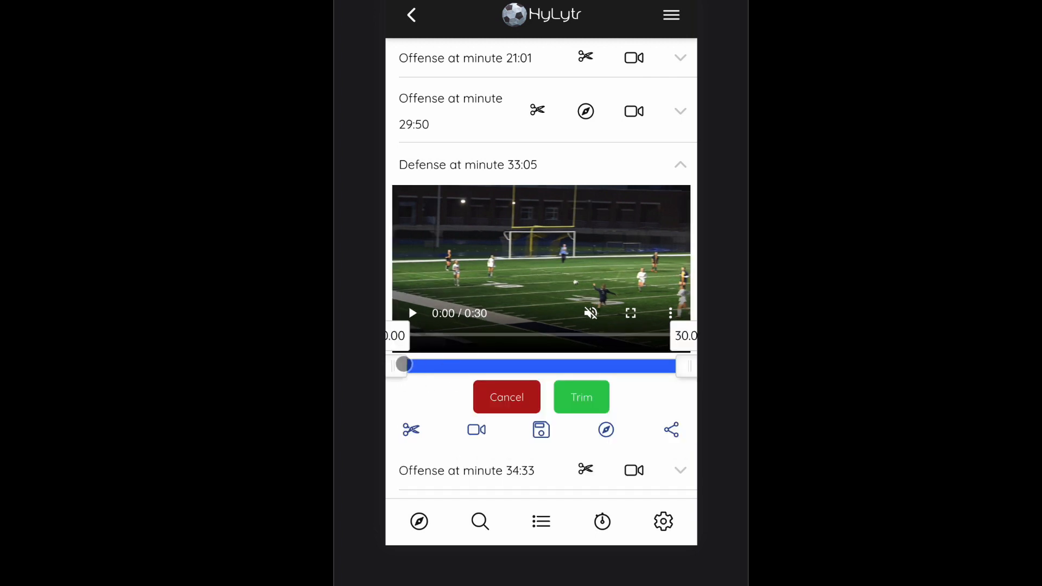
drag(403, 364, 434, 364)
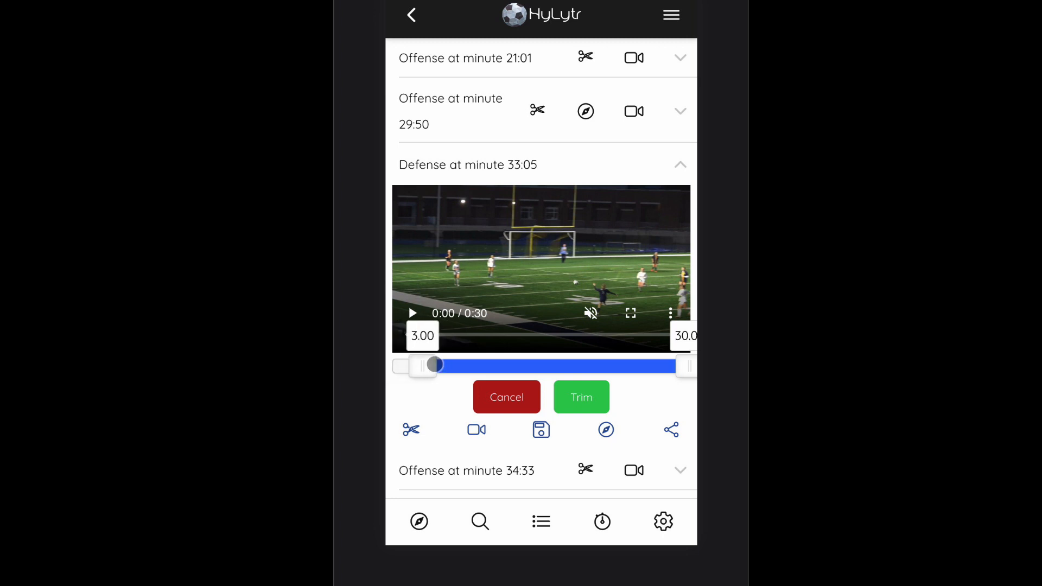
click(412, 312)
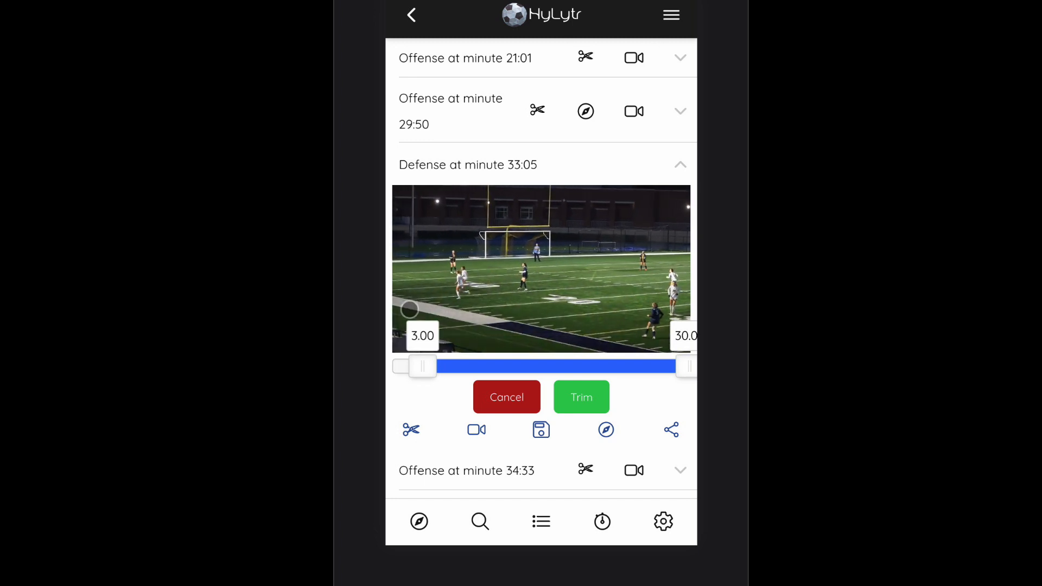
click(409, 308)
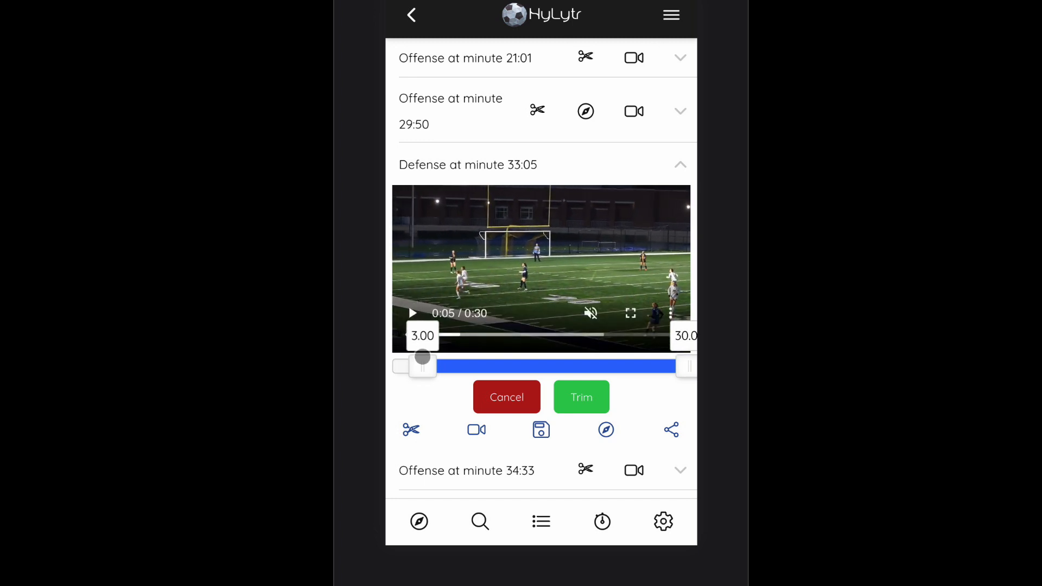
drag(429, 357, 433, 357)
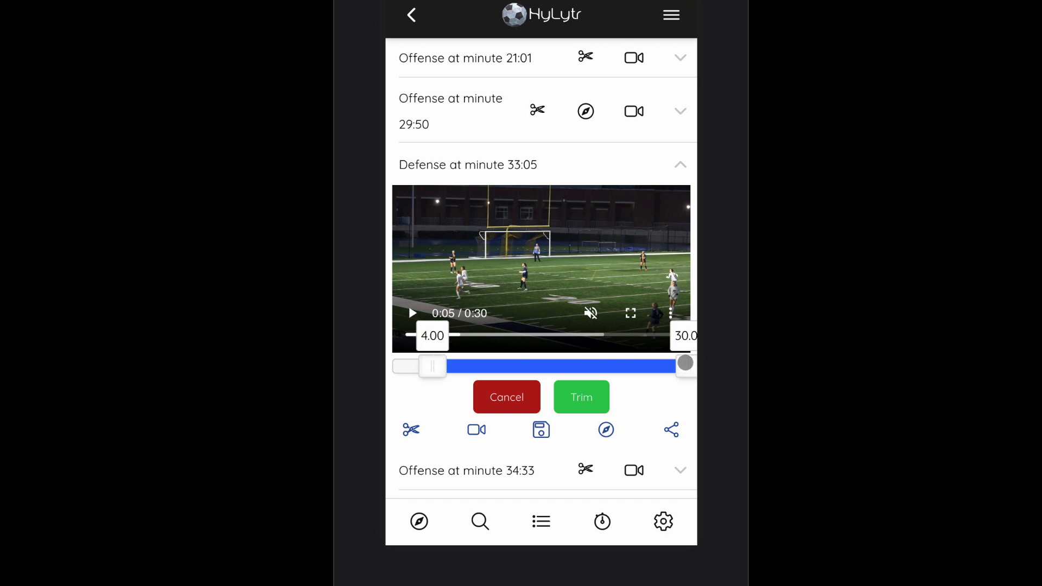
Step: Set the trim end to 24.00 seconds, then cancel the trim
drag(687, 364, 597, 360)
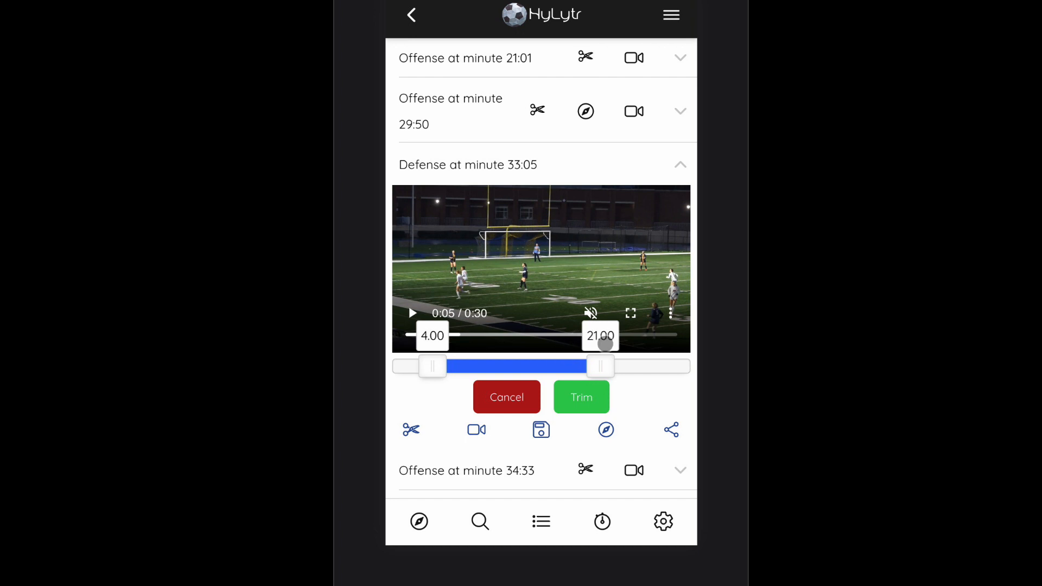
drag(612, 361, 638, 361)
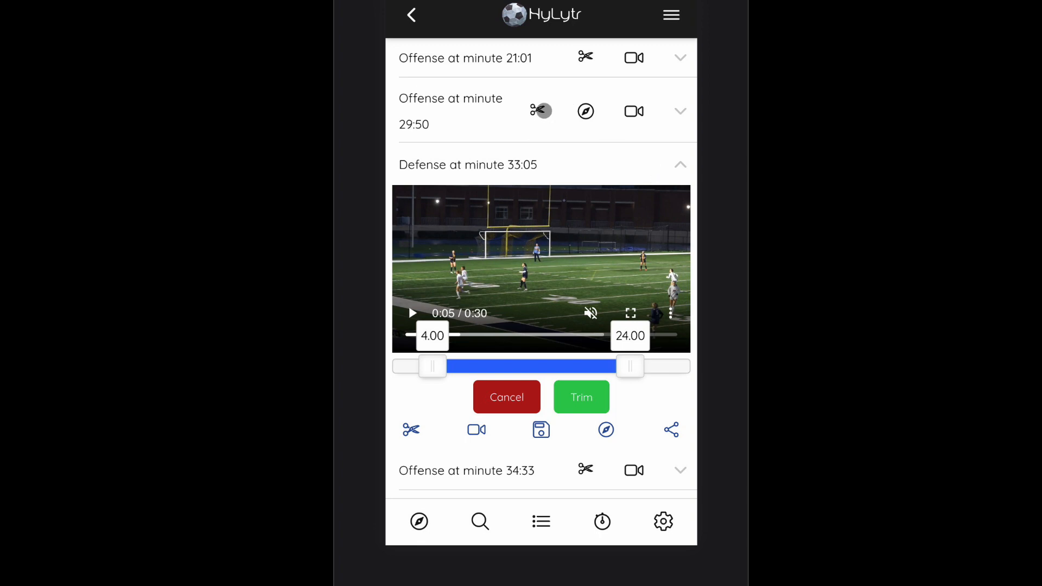
click(505, 392)
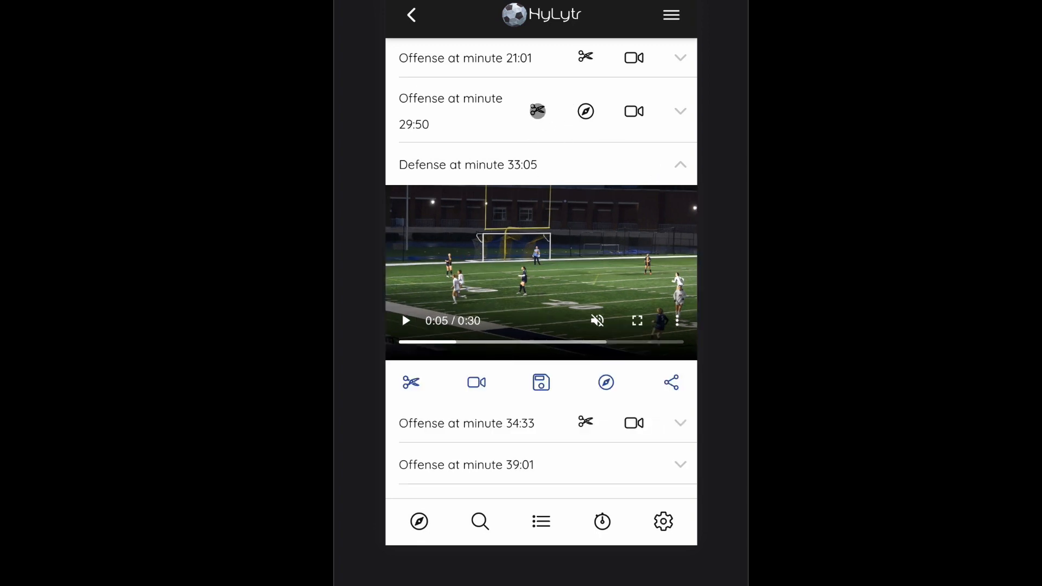
Step: Try to trim the Offense 29:50 clip, then close the dialog and collapse the event
click(674, 115)
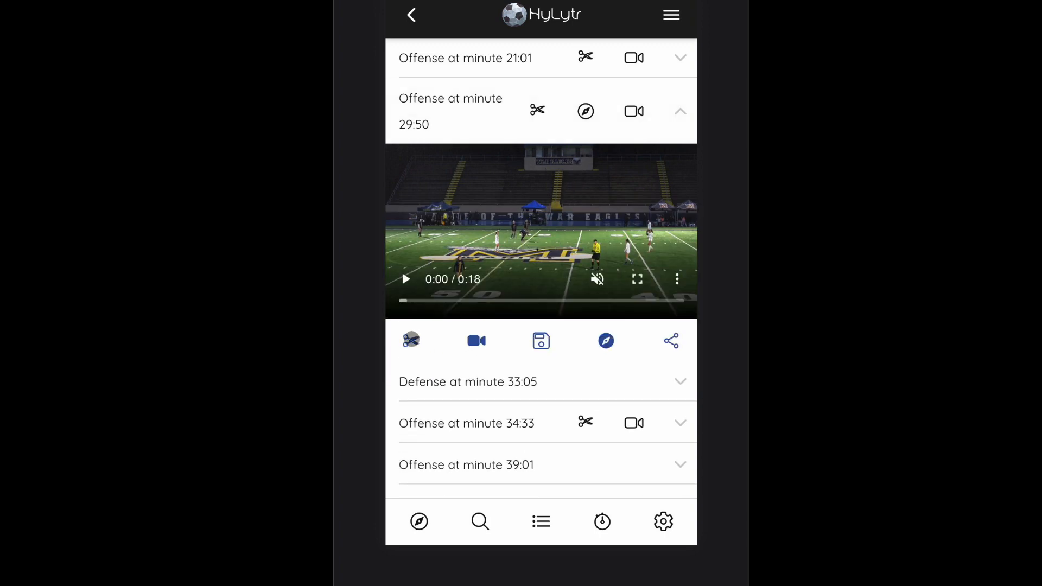
click(411, 339)
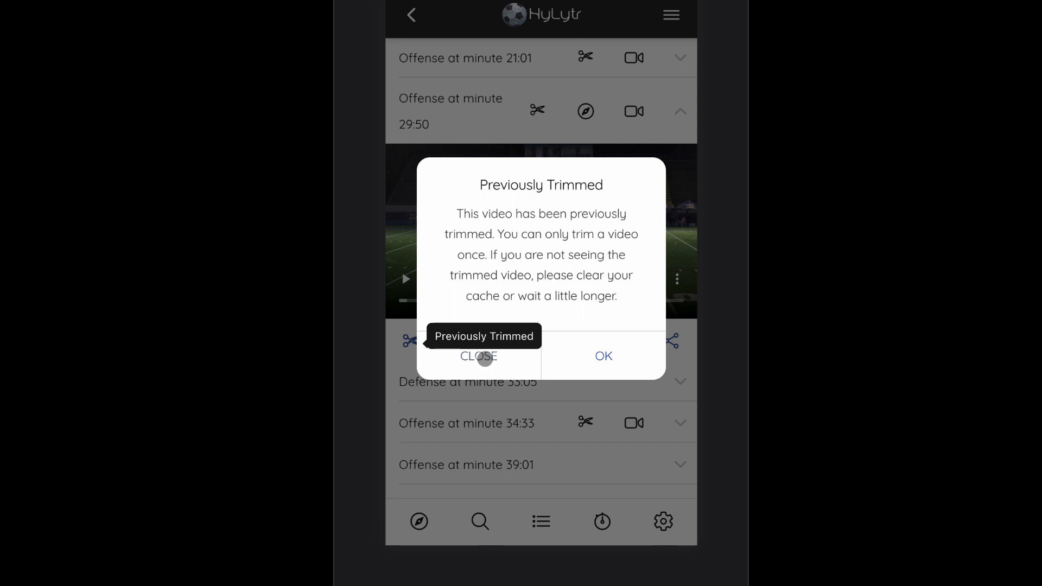
click(485, 359)
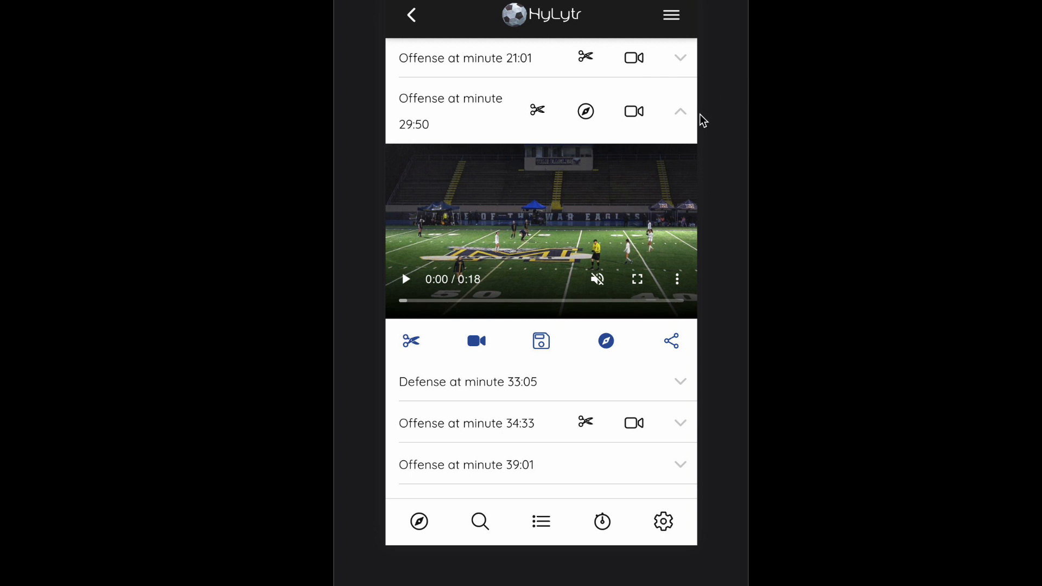
click(681, 112)
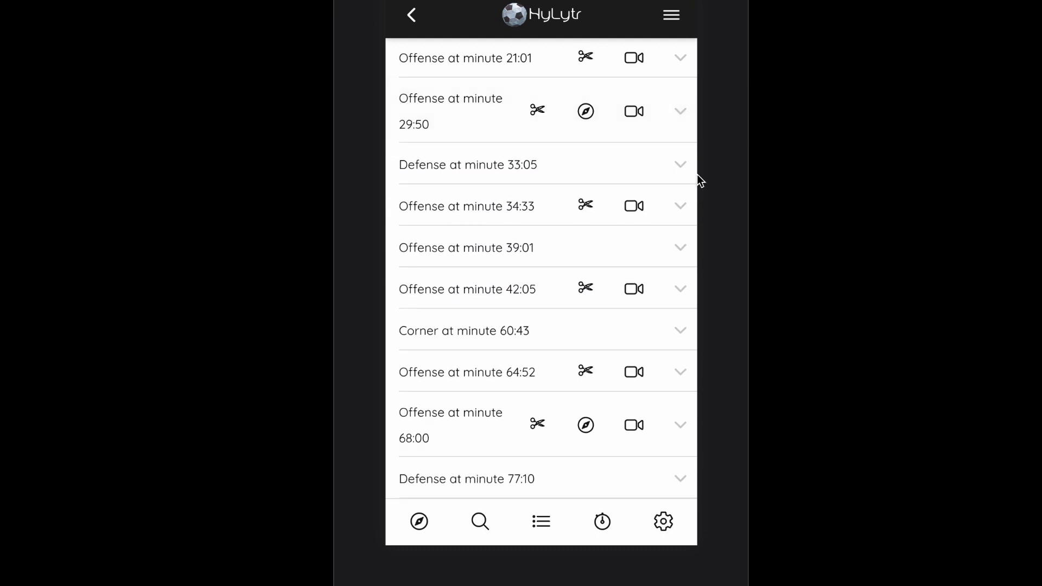
Step: Open the Highlights page from the side menu
scroll(697, 175, up, 4)
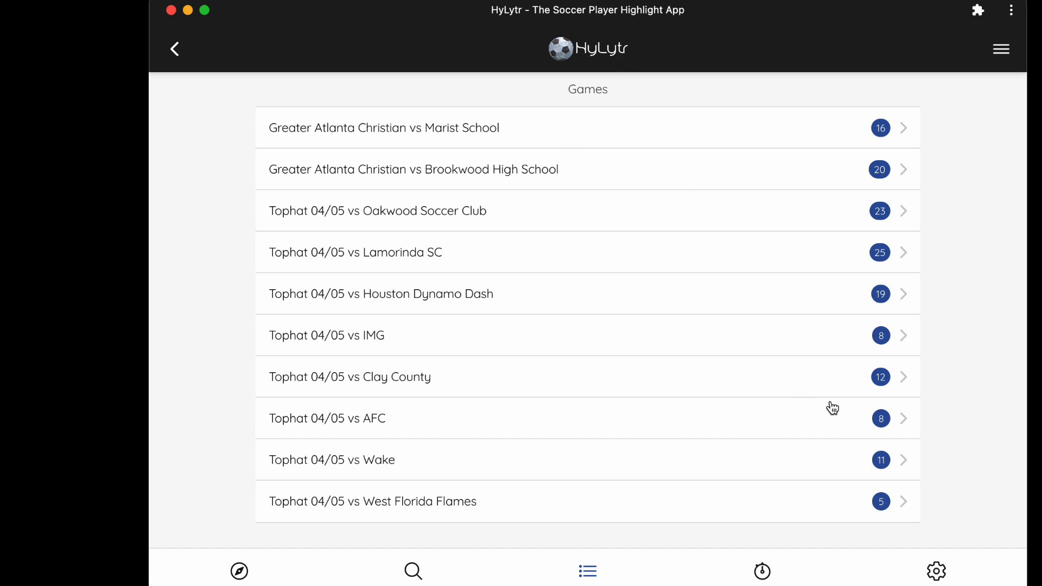
click(935, 570)
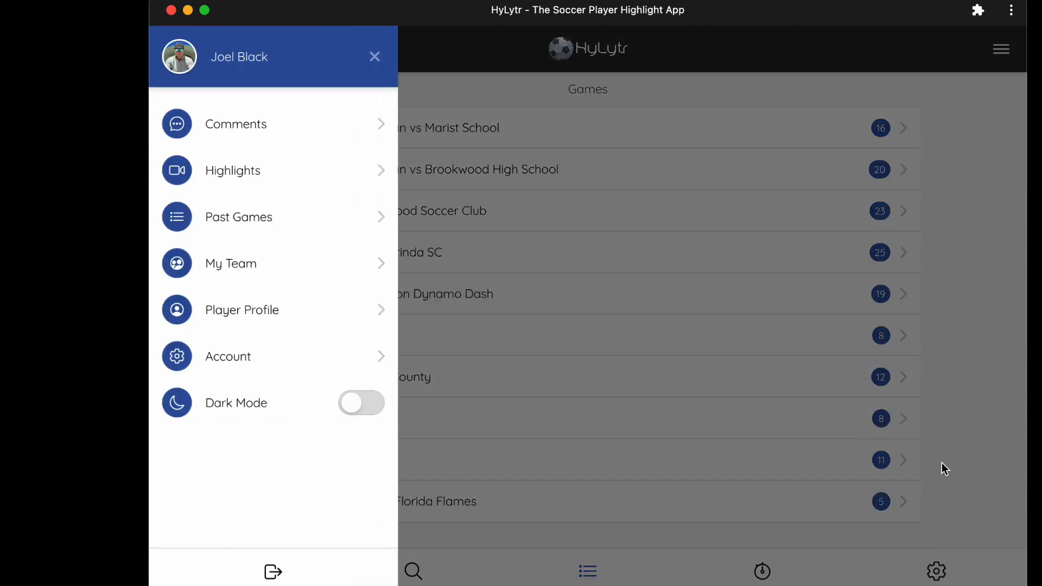
click(365, 188)
Step: Expand and collapse the Defense in Tophat 04/05 vs Wake highlight clip
scroll(982, 321, down, 6)
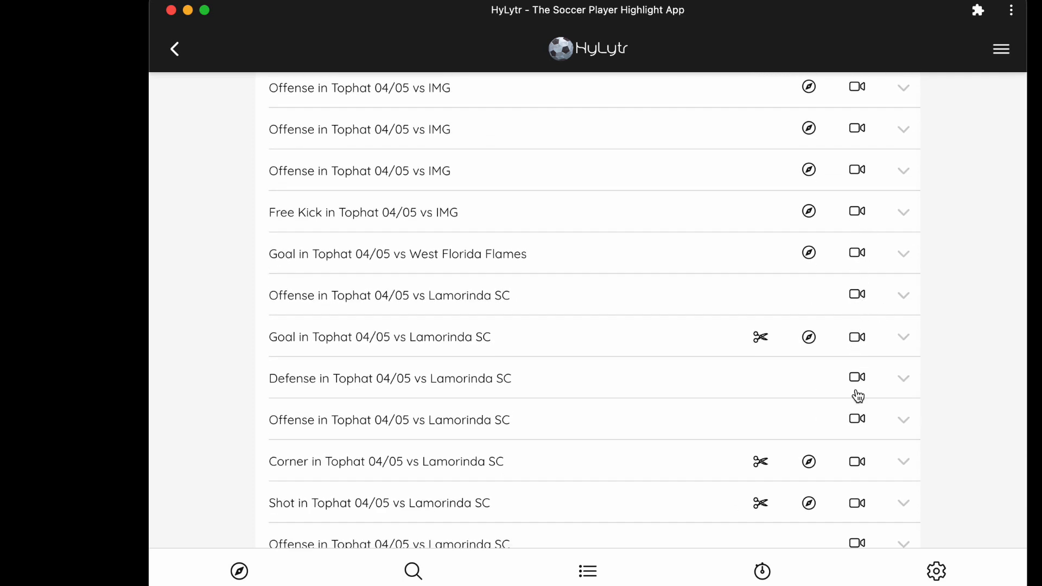
scroll(914, 371, down, 2)
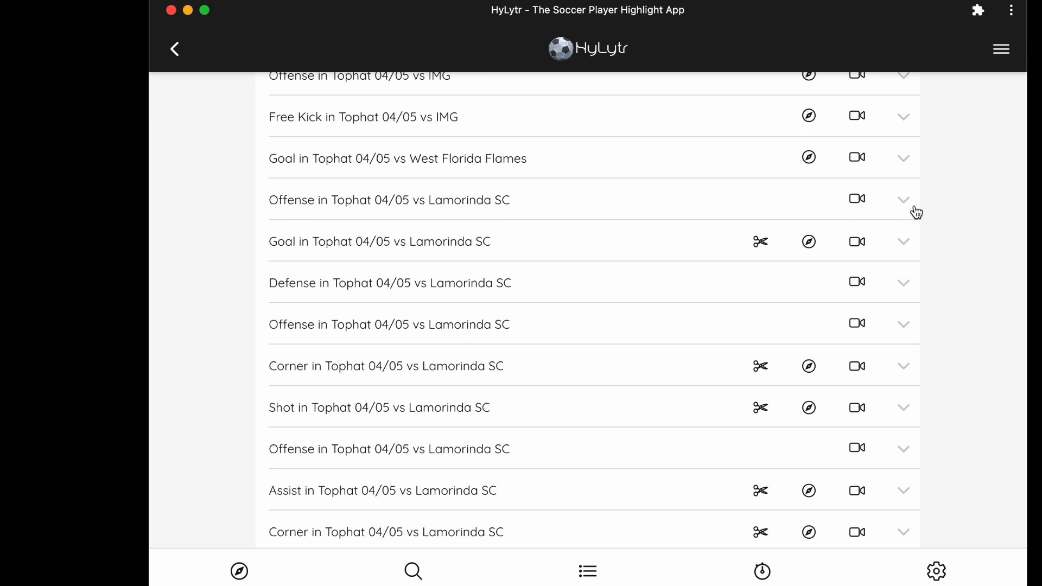
scroll(869, 290, up, 9)
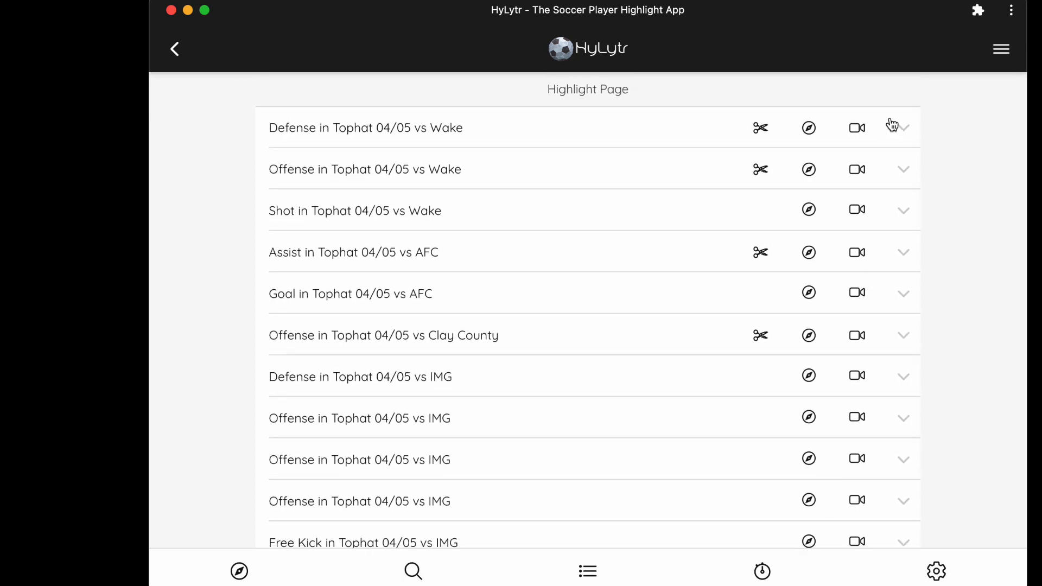
click(899, 133)
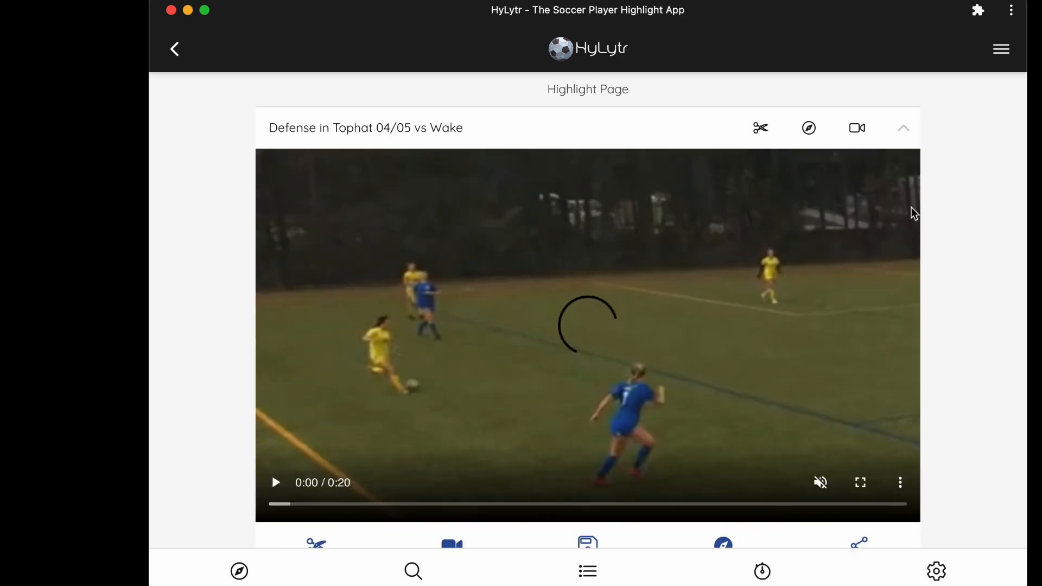
scroll(907, 213, down, 1)
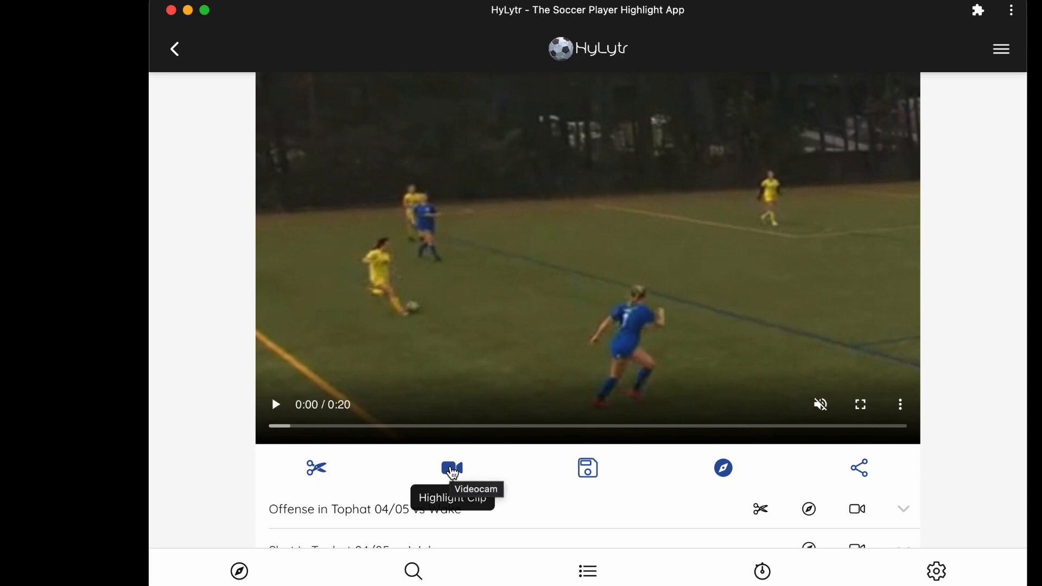
scroll(692, 396, up, 2)
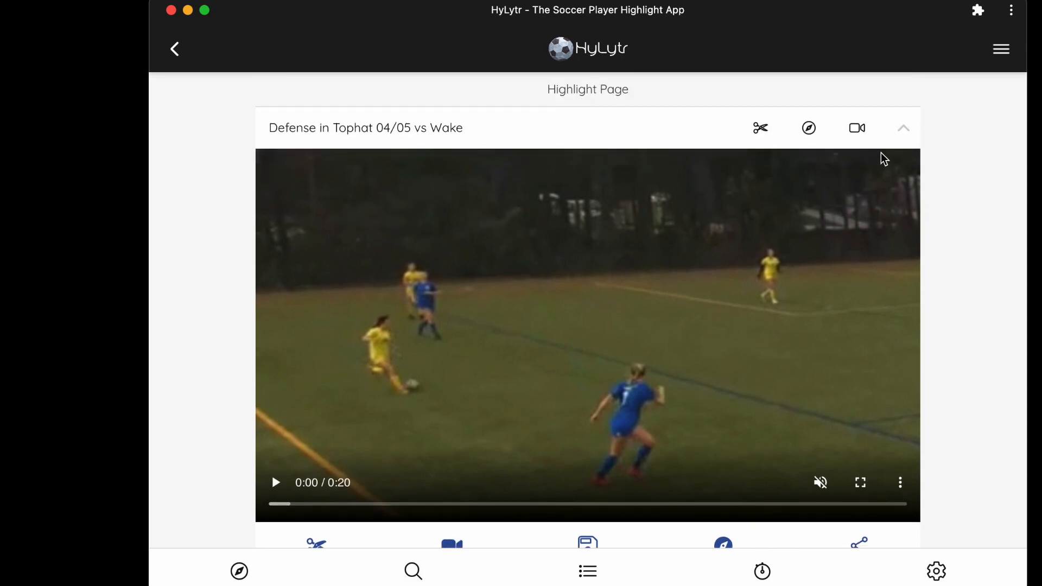
click(905, 139)
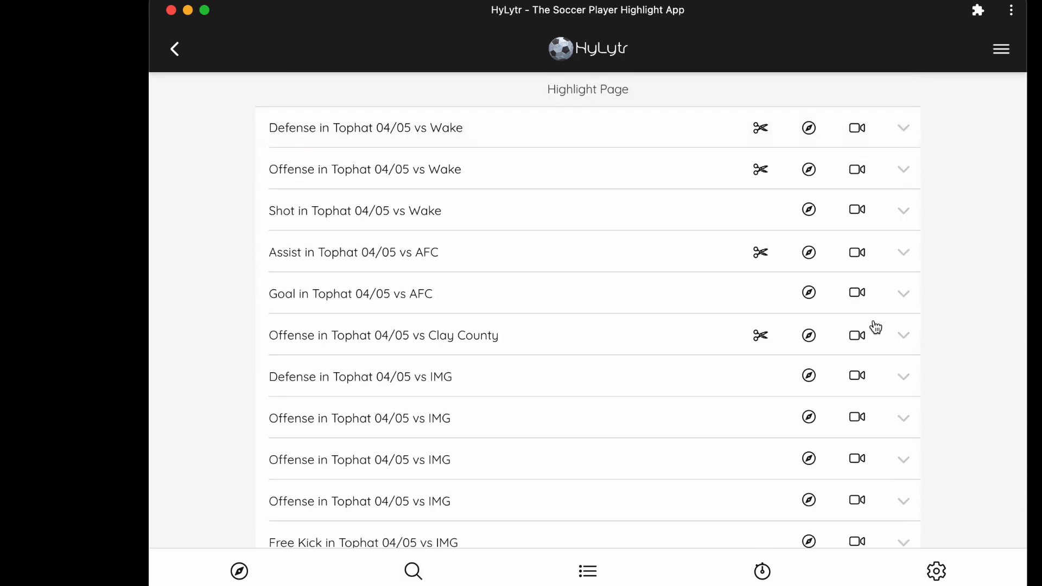
Step: Open the Greater Atlanta Christian vs Brookwood High School game and expand the Corner event at minute 05:26
scroll(874, 326, down, 1)
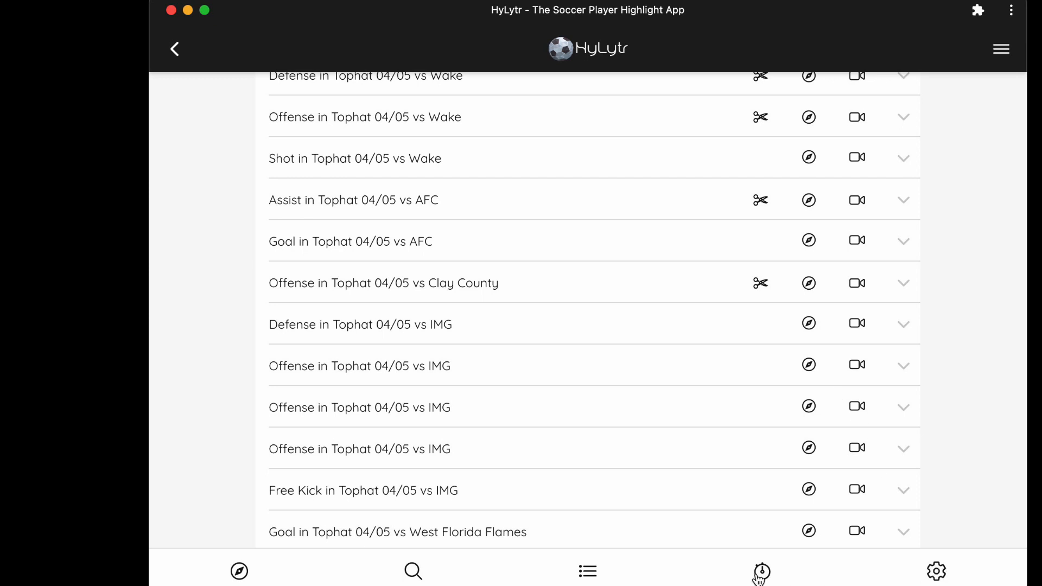
click(591, 578)
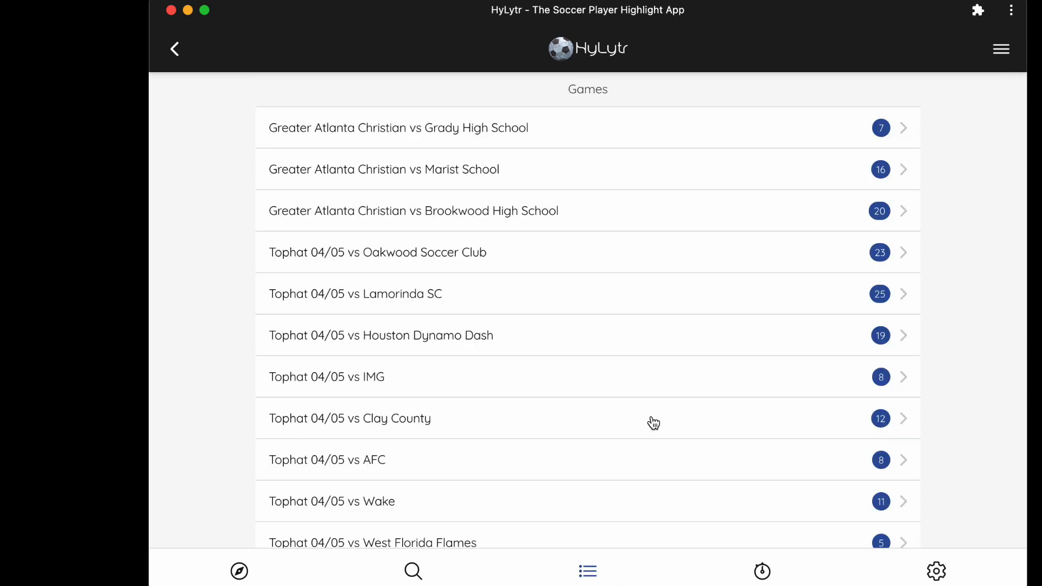
click(855, 214)
scroll(838, 255, down, 1)
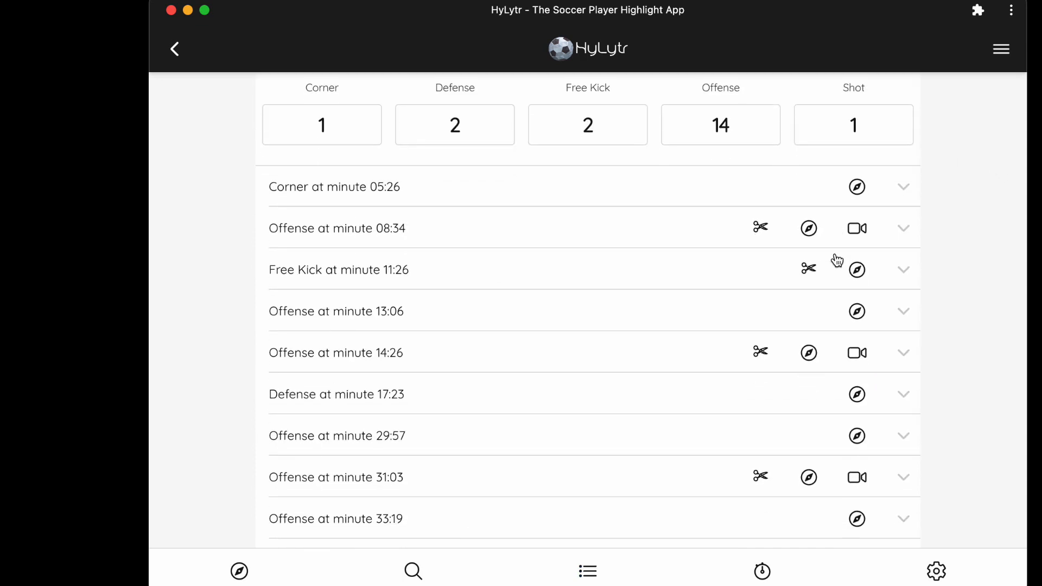
click(906, 190)
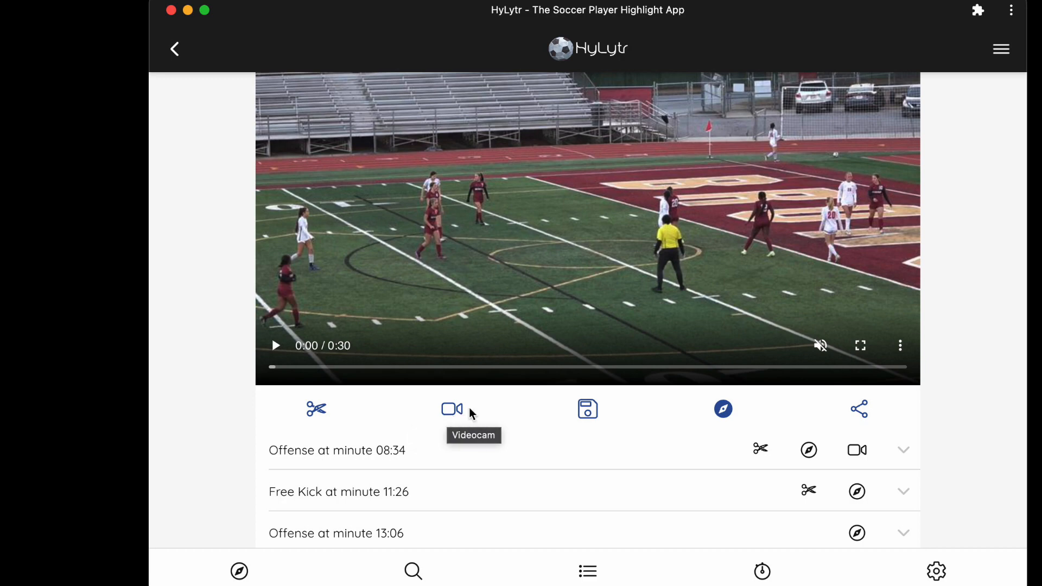
Step: Browse the Brookwood game's event list down to its Game Highlight Pages section
scroll(471, 415, up, 1)
scroll(606, 415, down, 15)
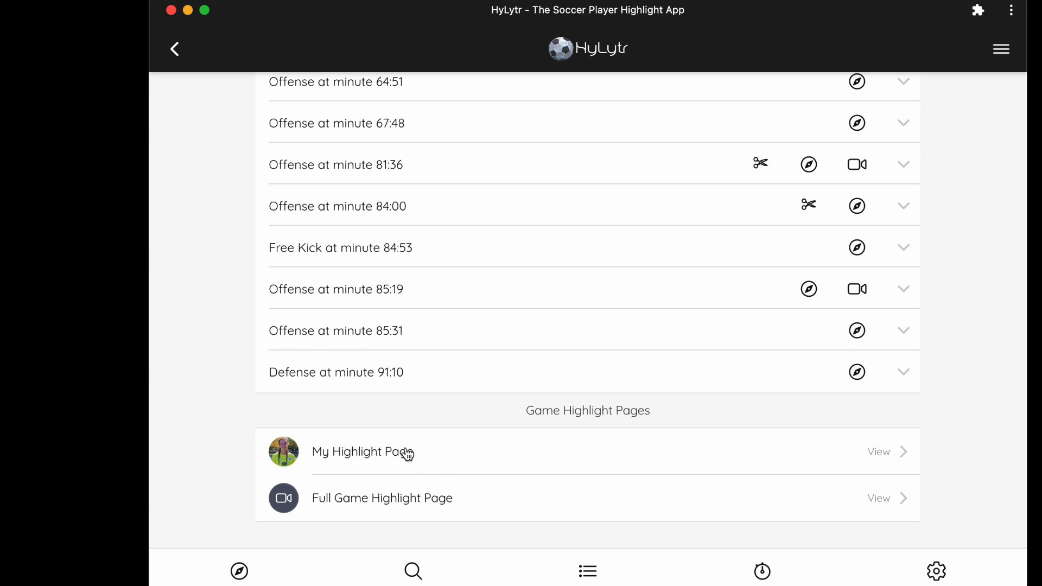
scroll(881, 302, up, 7)
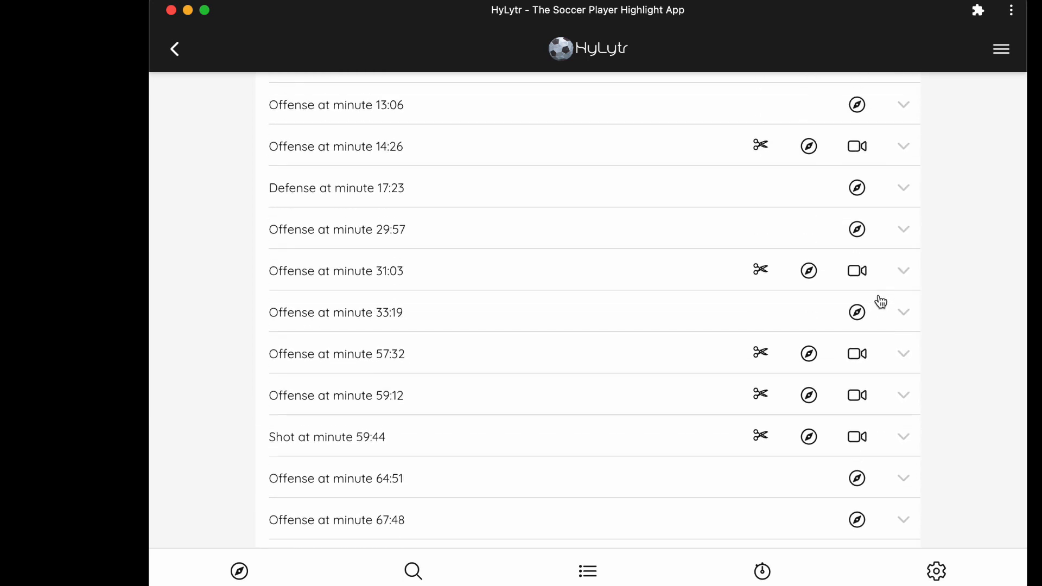
scroll(881, 302, up, 3)
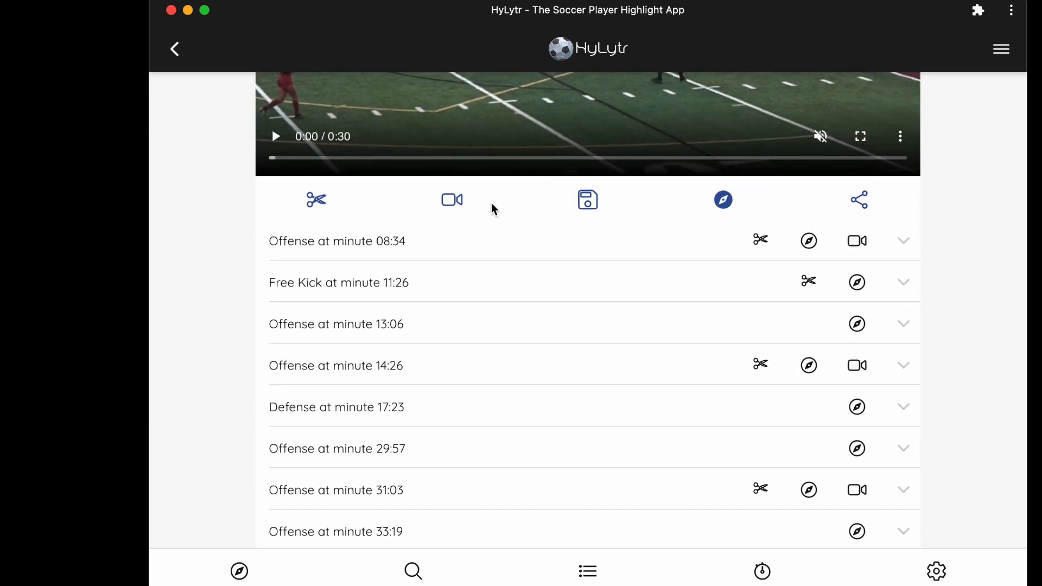
scroll(454, 210, up, 2)
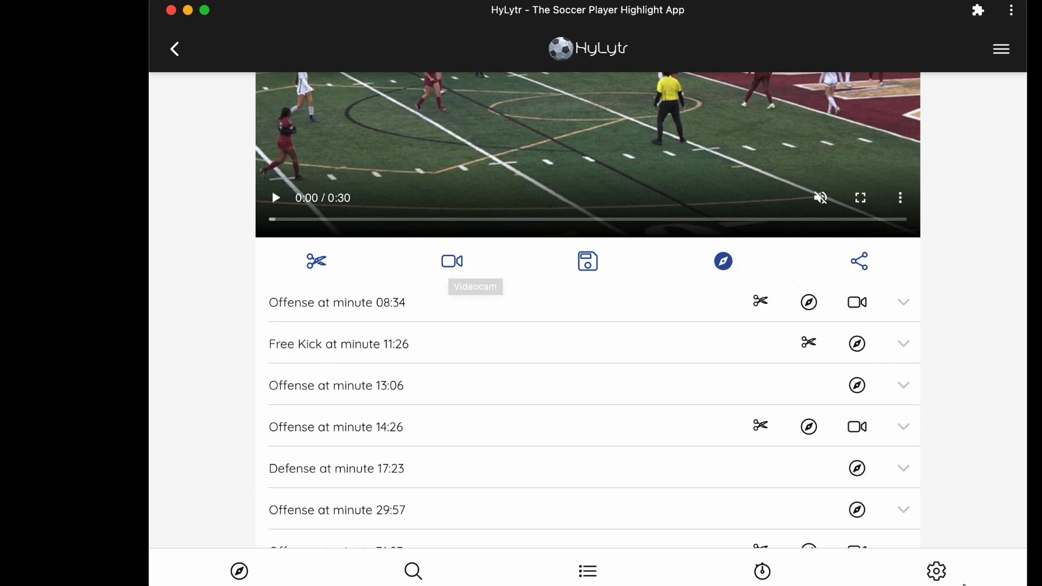
scroll(968, 497, down, 1)
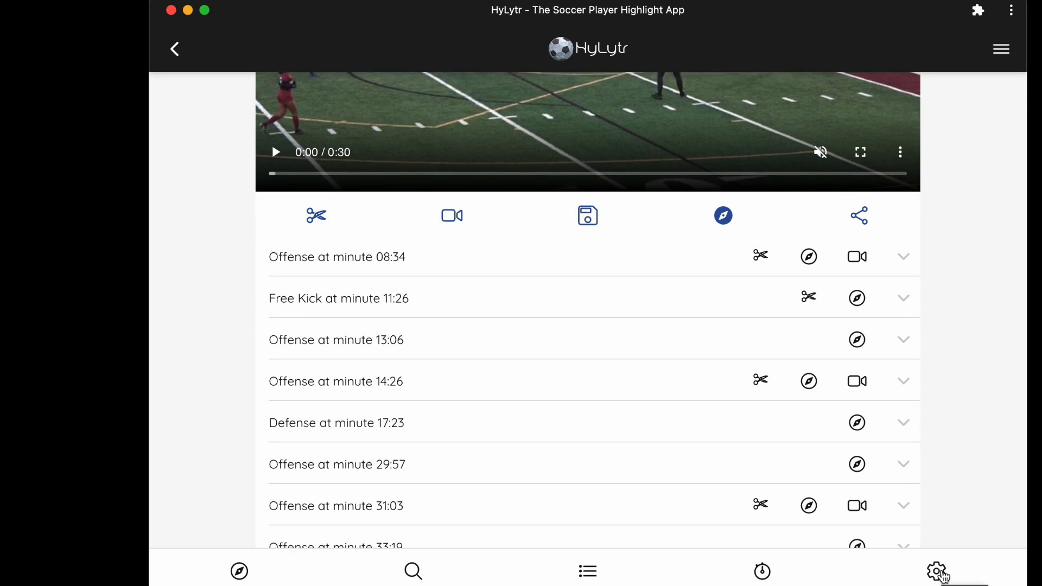
Step: Open the Highlights page from the side menu and play through the highlight reel clips
click(939, 573)
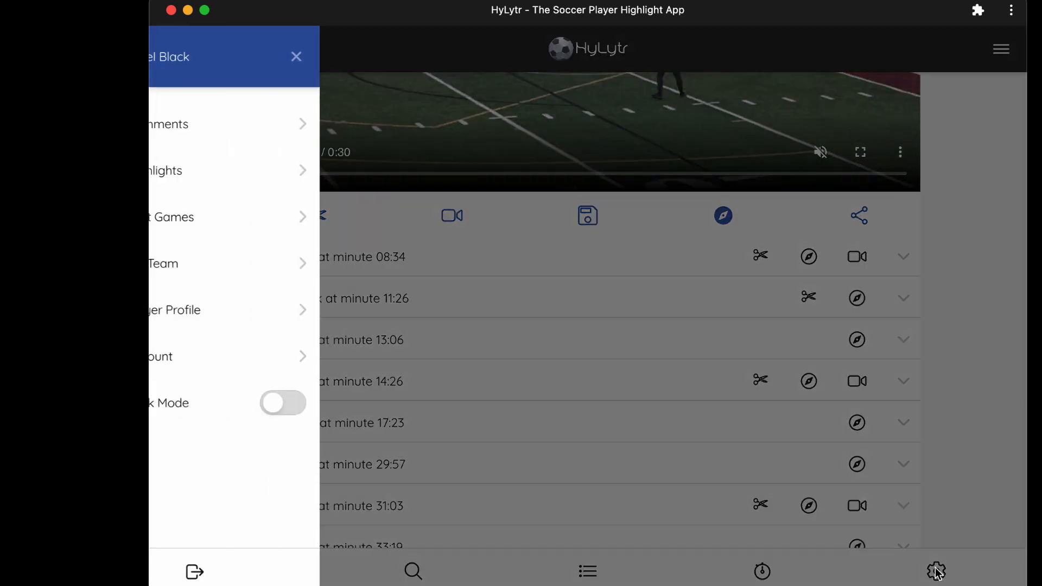
click(248, 172)
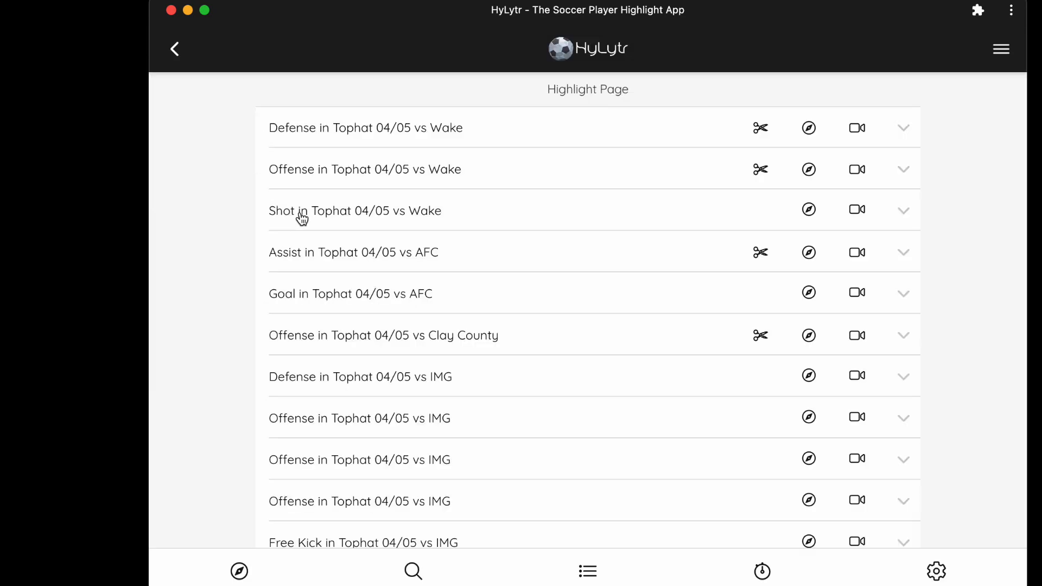
scroll(883, 428, down, 10)
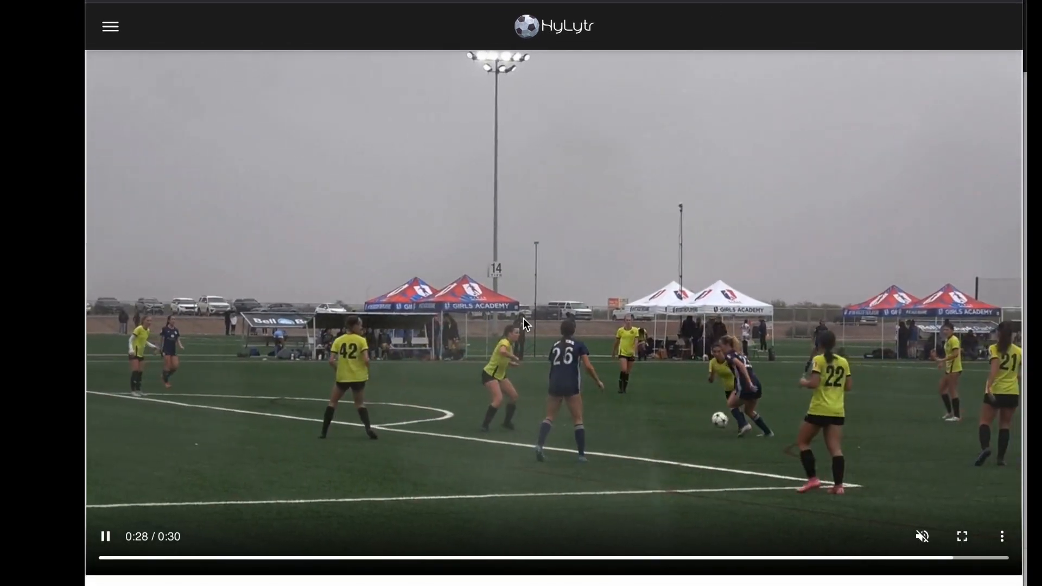
scroll(523, 318, down, 1)
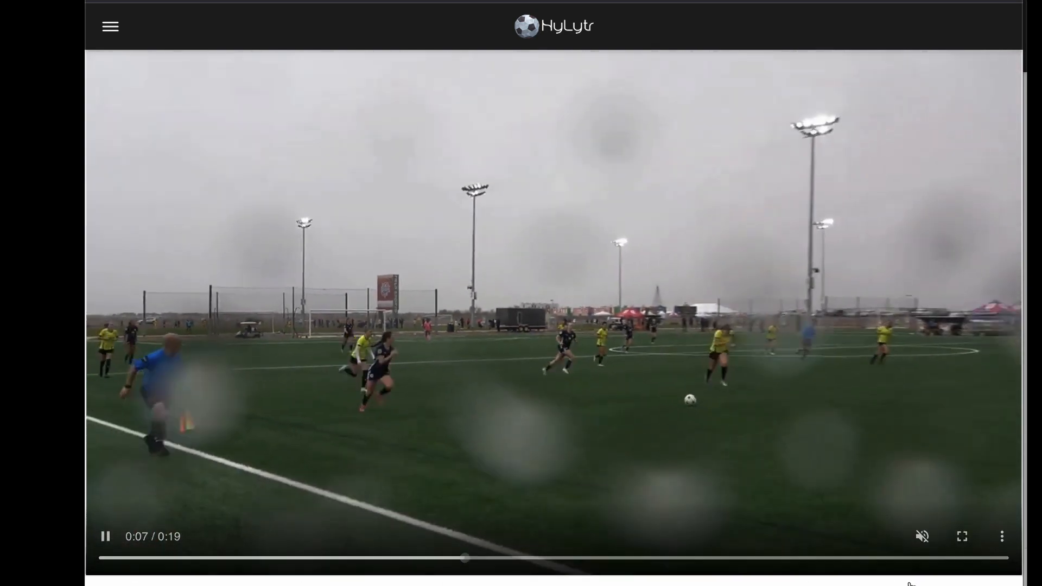
click(942, 559)
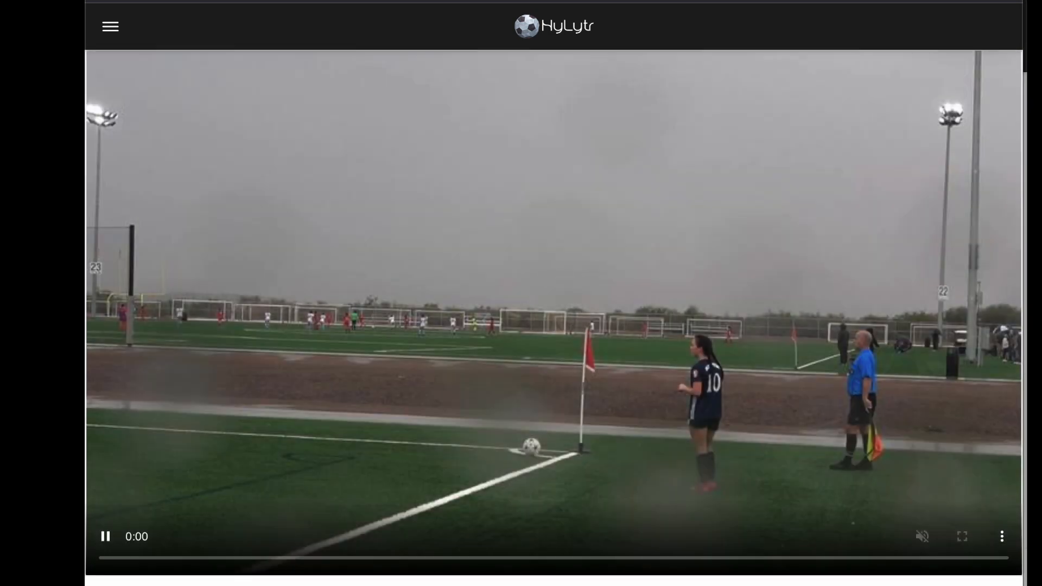
scroll(790, 411, down, 1)
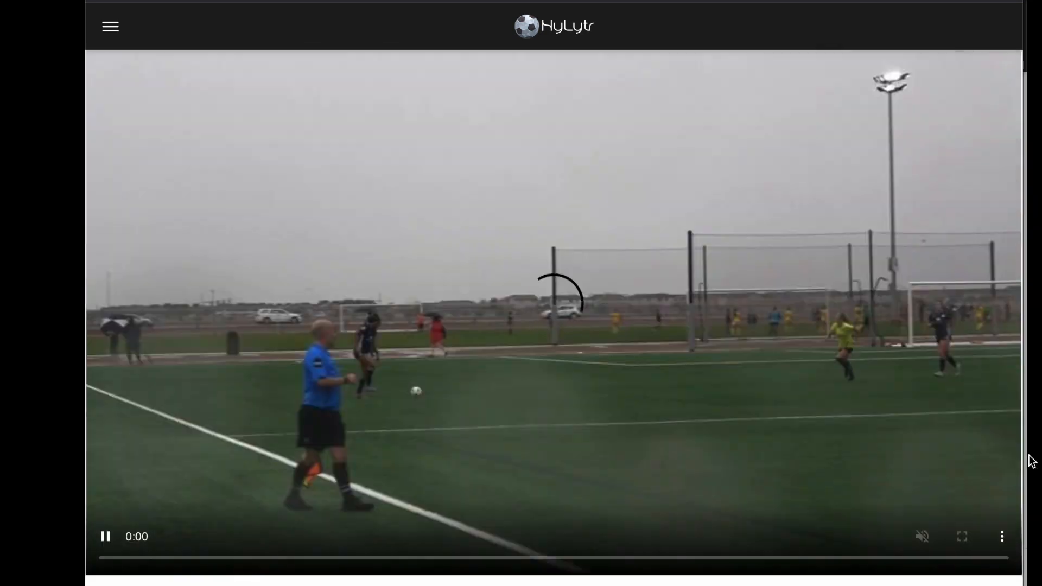
scroll(919, 454, down, 8)
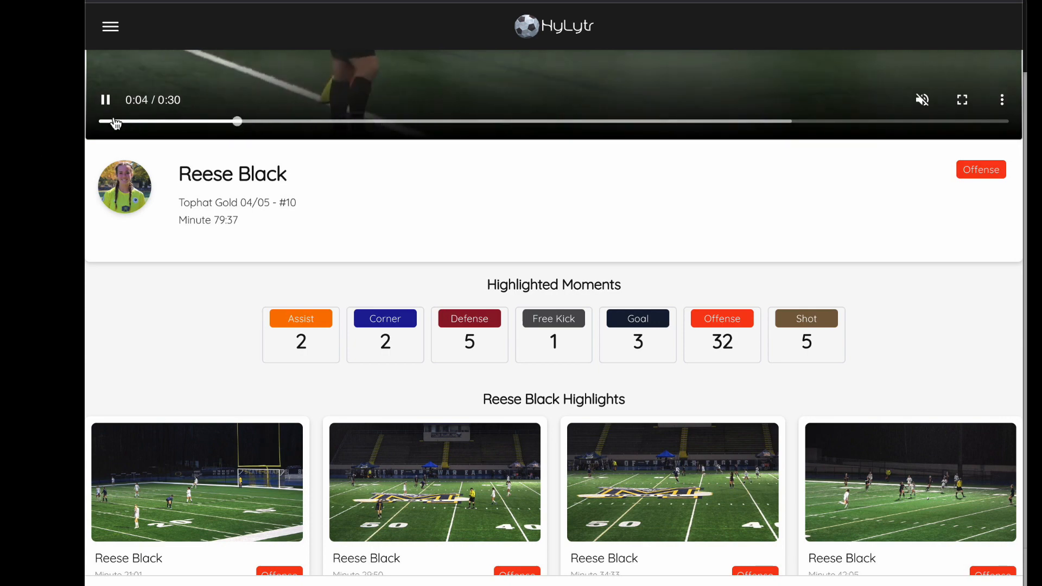
scroll(927, 283, down, 4)
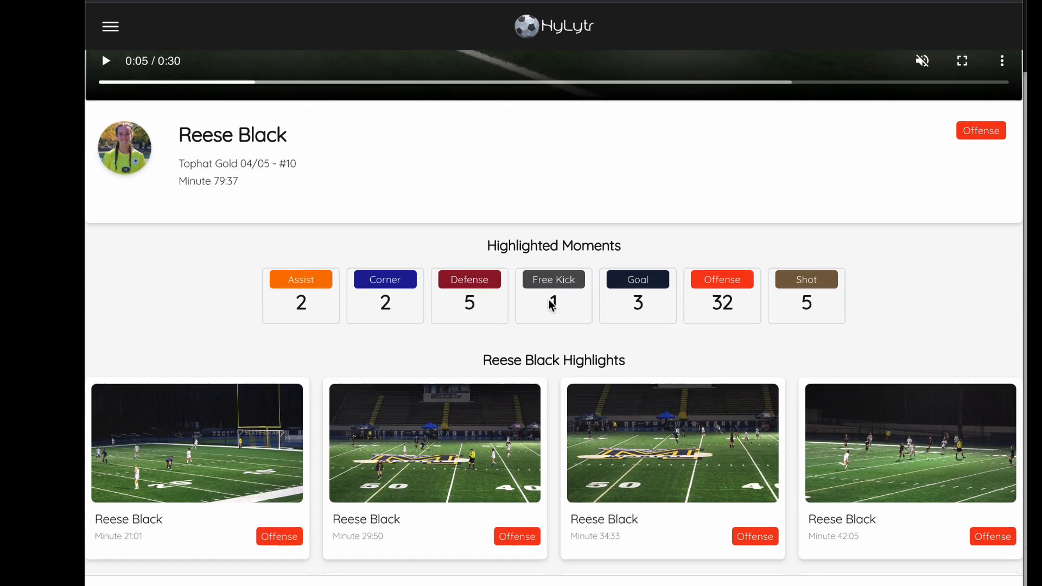
scroll(548, 305, down, 2)
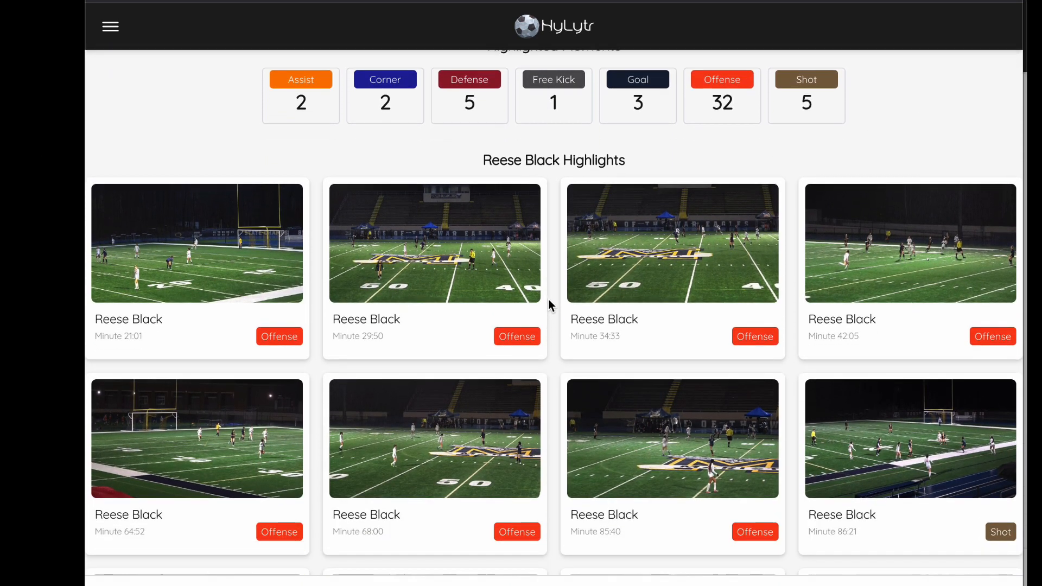
scroll(534, 390, down, 2)
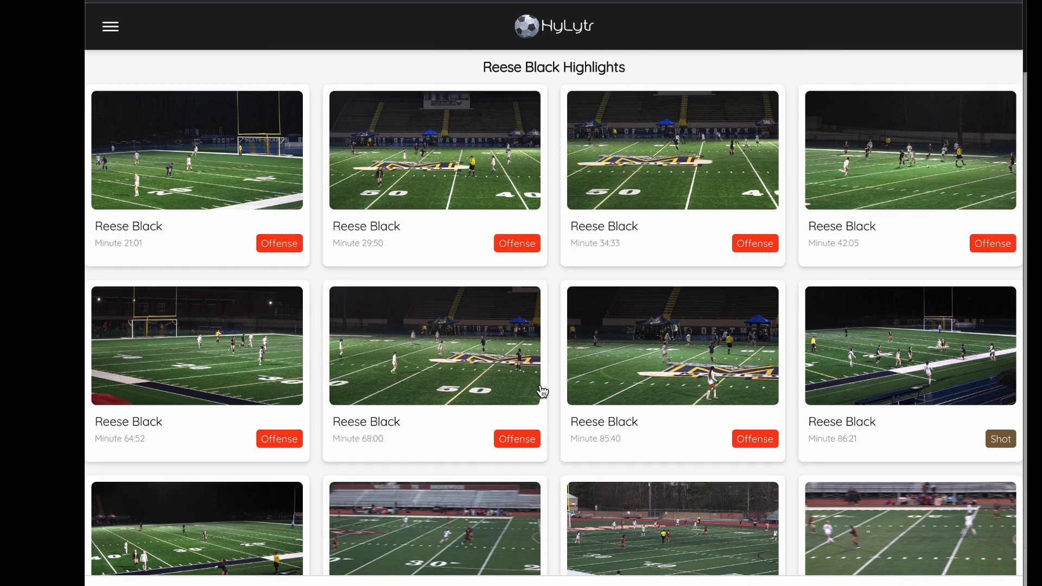
scroll(543, 391, down, 10)
scroll(542, 391, down, 11)
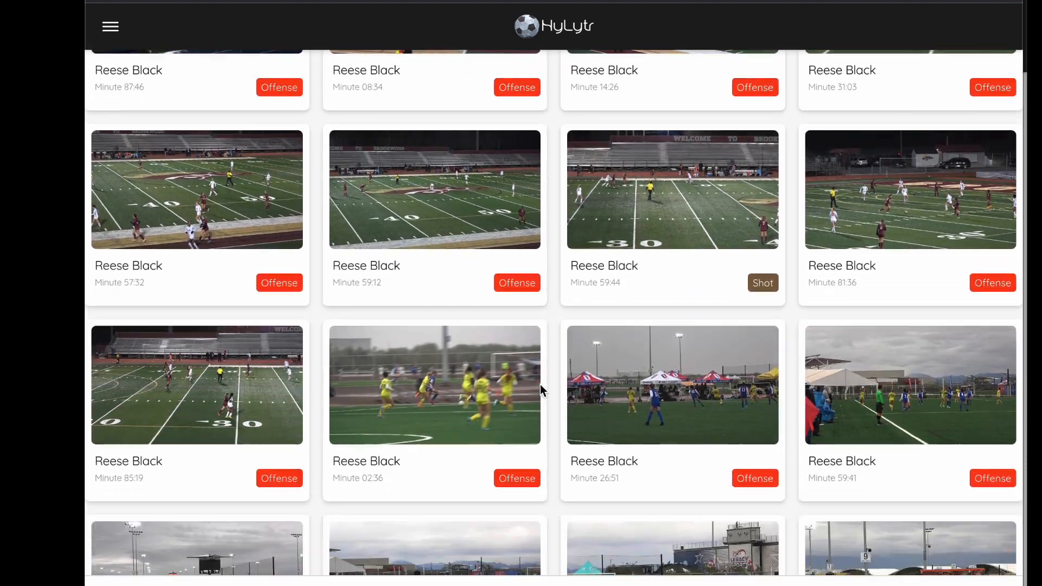
scroll(542, 390, down, 15)
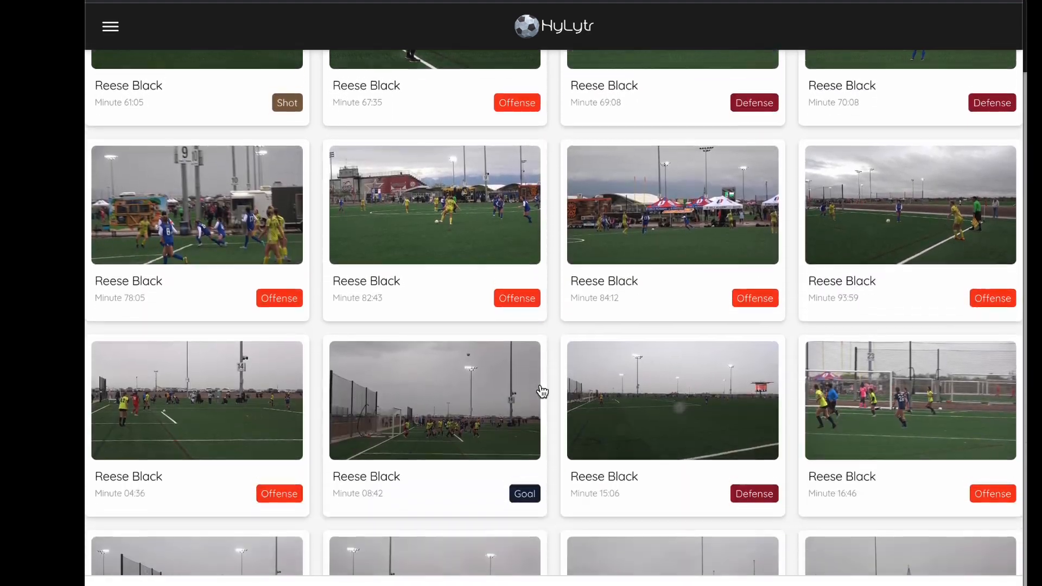
scroll(542, 390, down, 11)
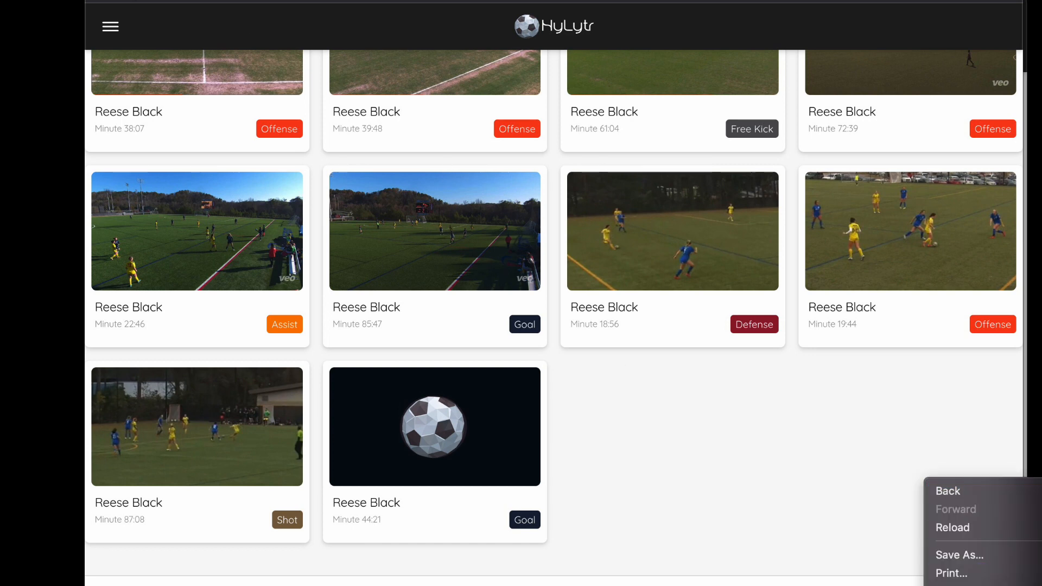
Step: Preview the highlight page in an iPhone SE mobile viewport, then return to the desktop layout
key(super+shift+m)
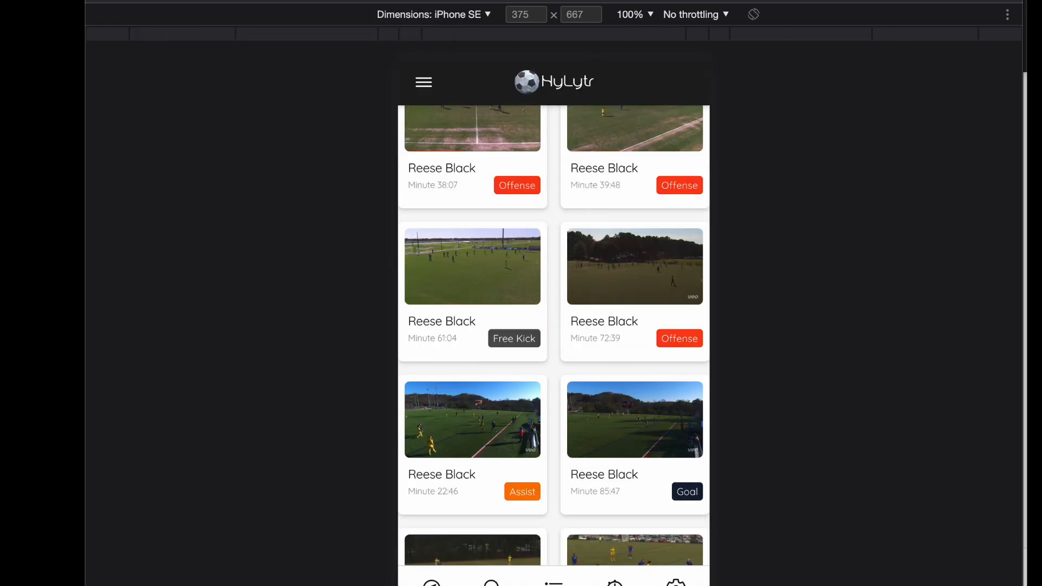
key(super+shift+m)
Step: Return to the playing highlight clip at the top and skip it to near its end
scroll(698, 409, up, 20)
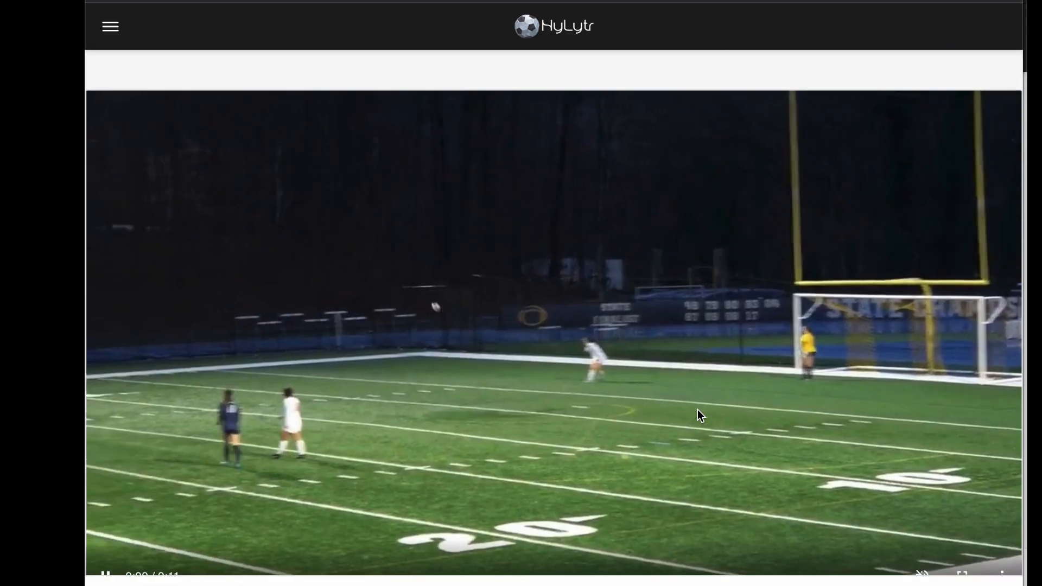
scroll(672, 405, down, 8)
scroll(685, 391, up, 7)
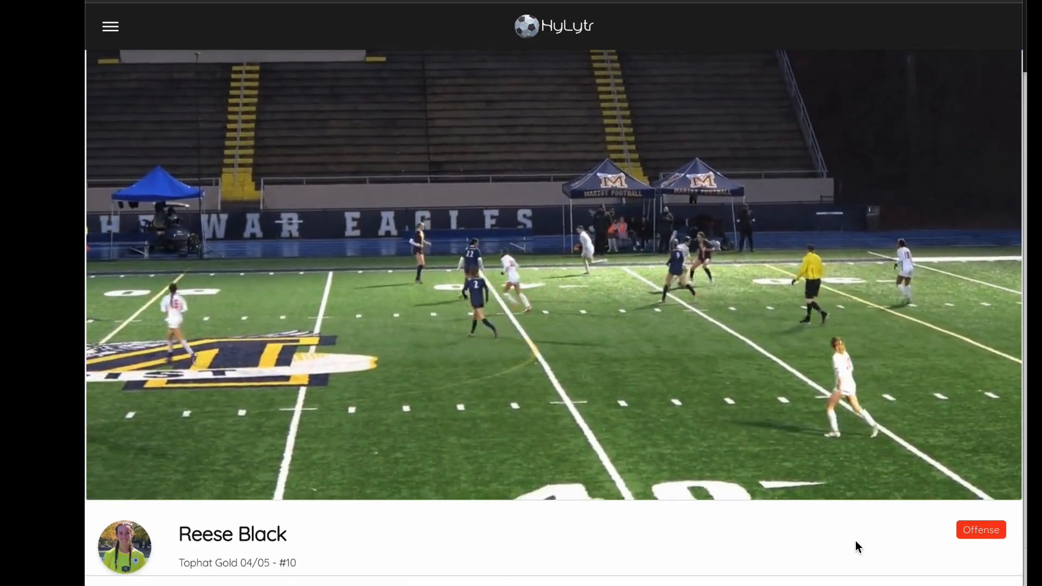
mouse_move(931, 483)
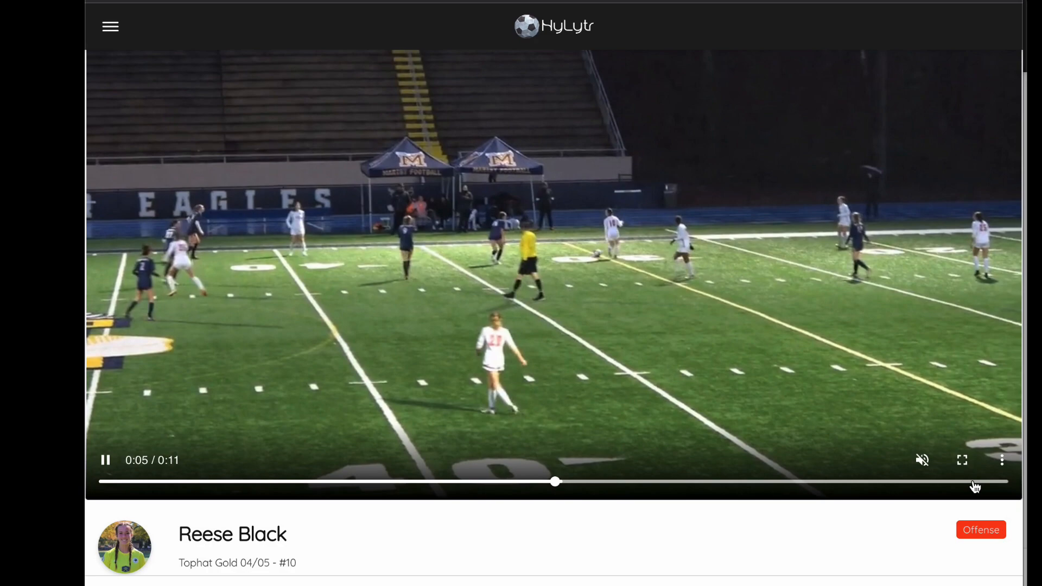
click(975, 487)
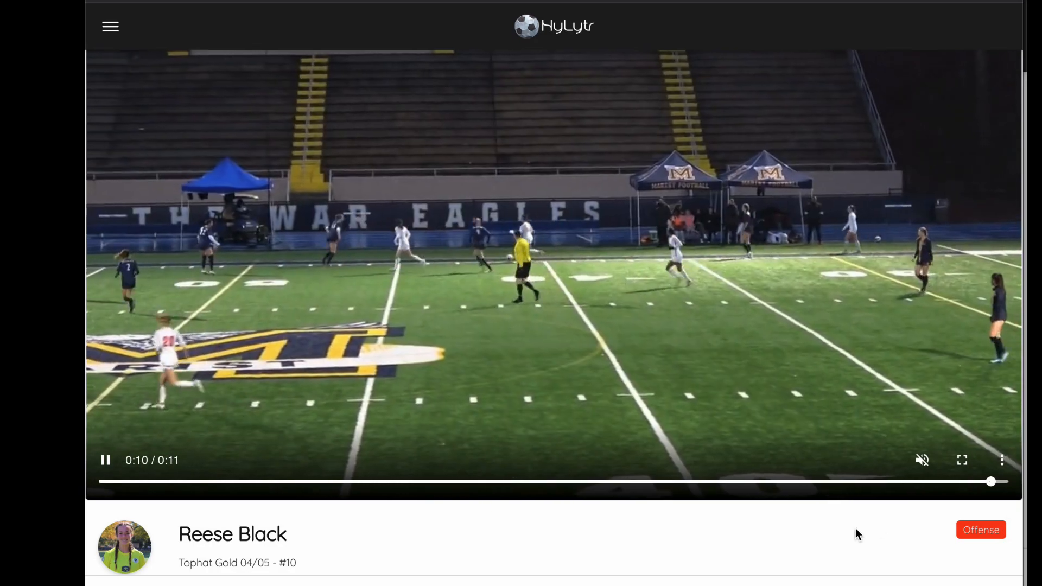
Step: Let the reel advance to the Minute 34:33 highlight clip and pause its playback
scroll(815, 532, down, 10)
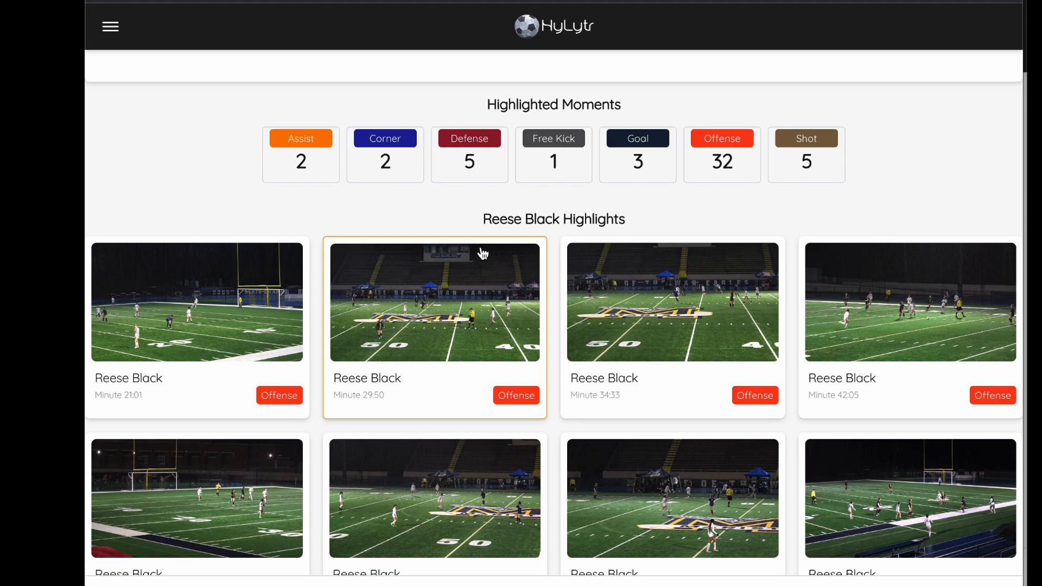
scroll(454, 380, down, 1)
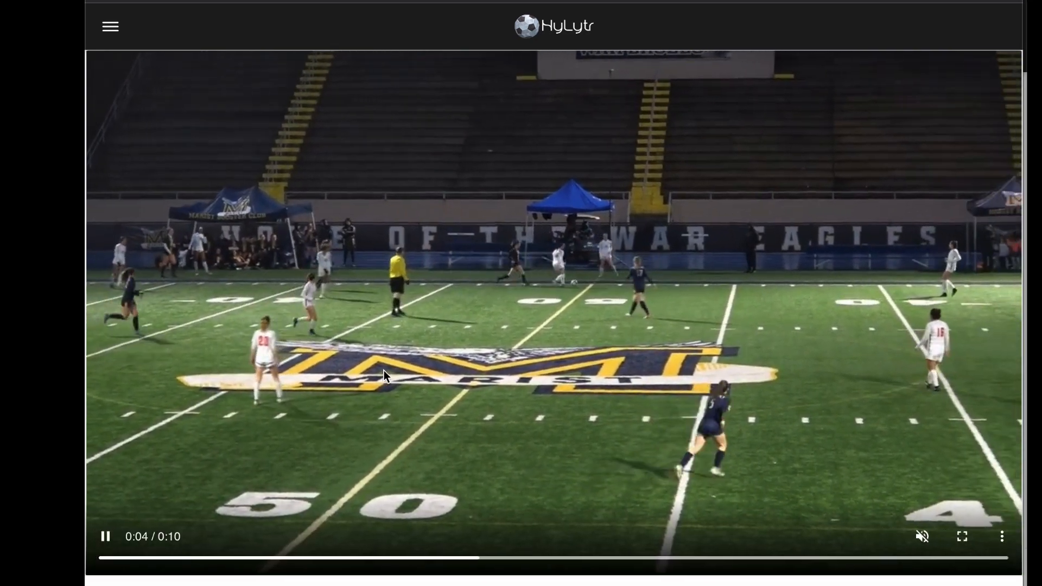
scroll(385, 369, down, 10)
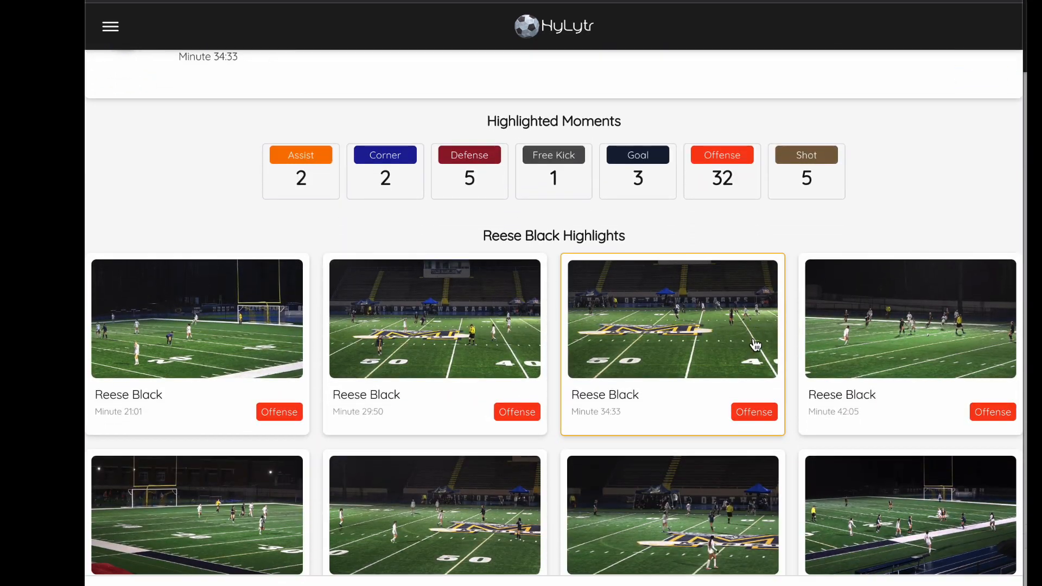
scroll(739, 328, up, 10)
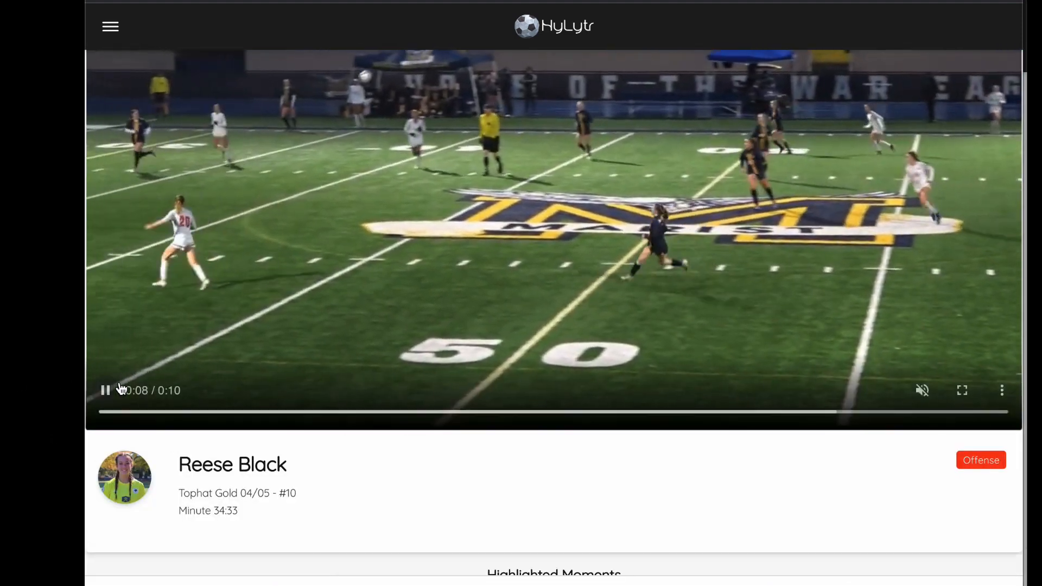
click(105, 391)
Step: Play the Minute 59:12 highlight clip from the grid and skip it to near its end
scroll(708, 518, down, 15)
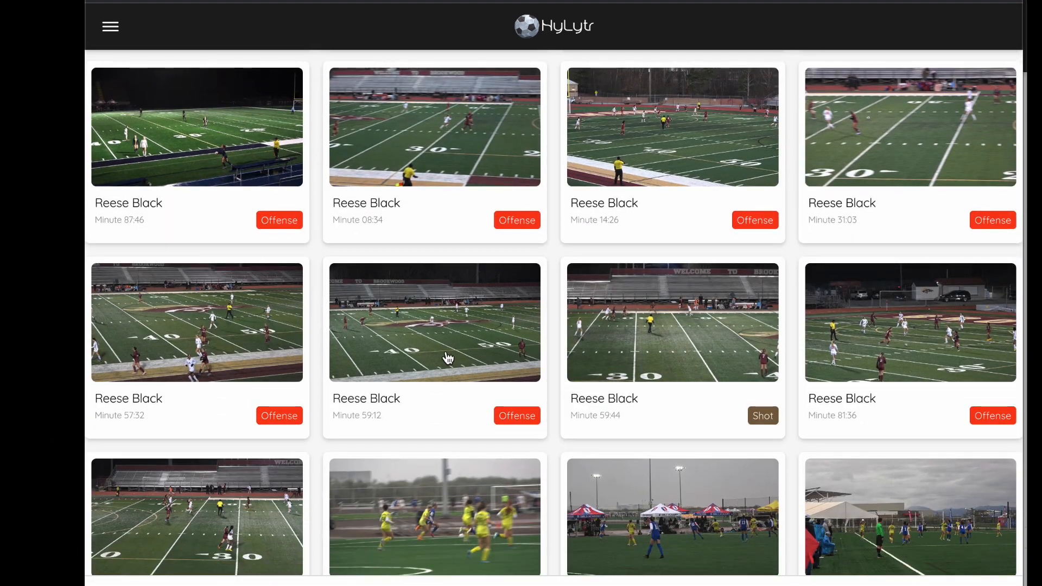
click(447, 354)
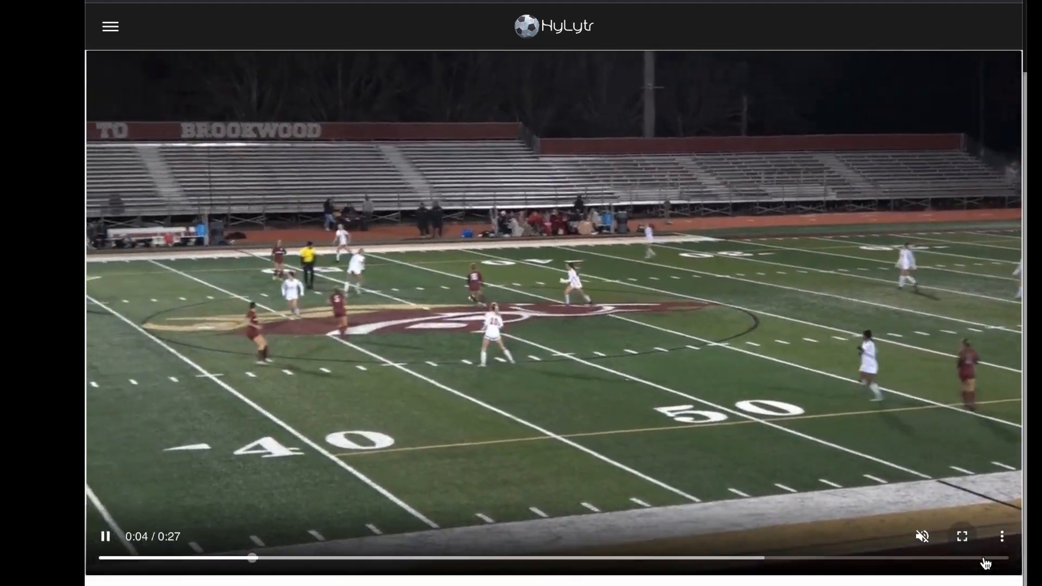
click(985, 558)
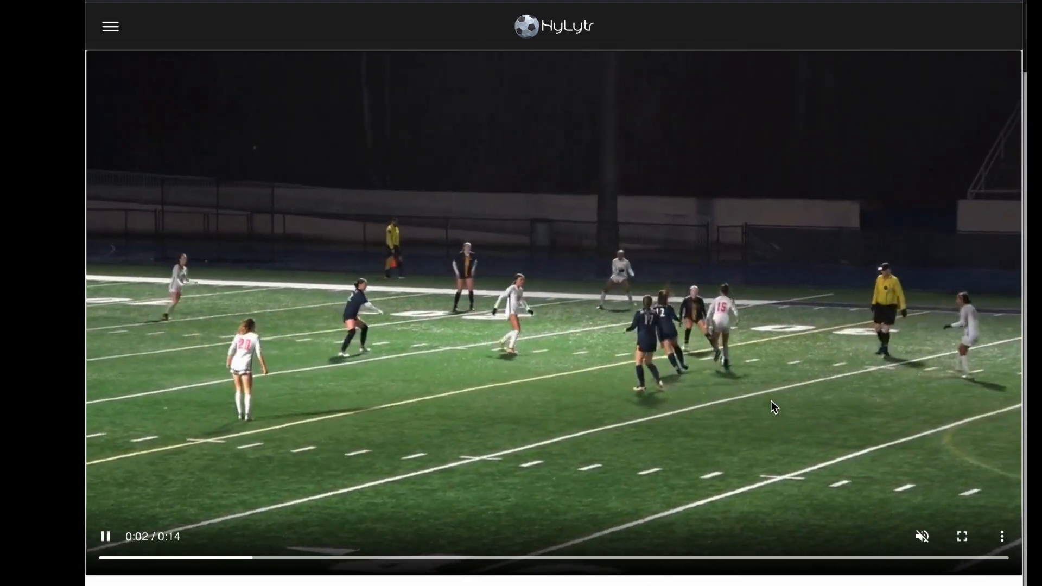
Step: Pause the following Minute 42:05 highlight clip in the reel
scroll(772, 404, down, 5)
scroll(774, 400, down, 1)
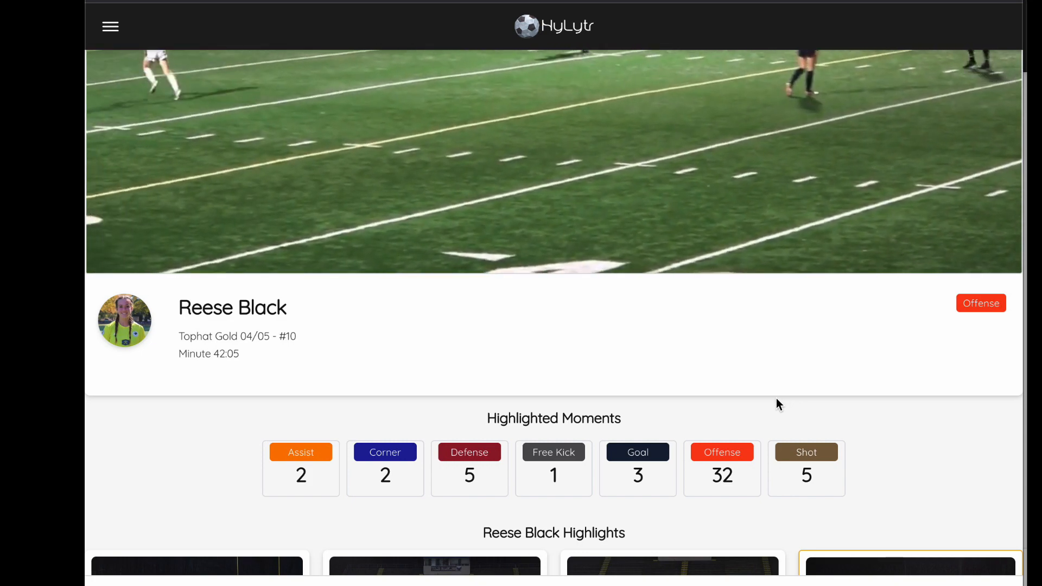
scroll(542, 451, down, 2)
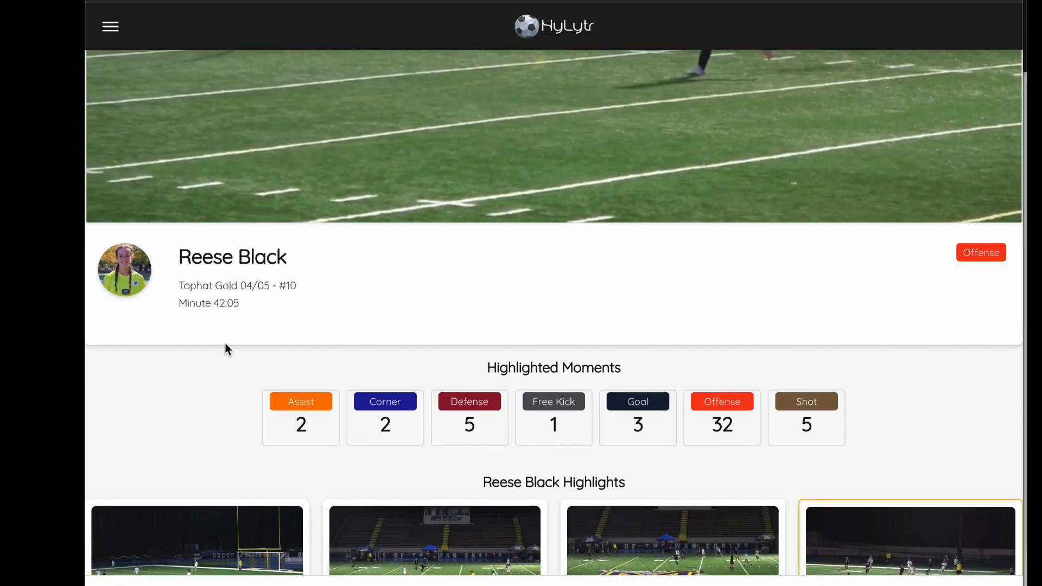
mouse_move(121, 209)
click(105, 185)
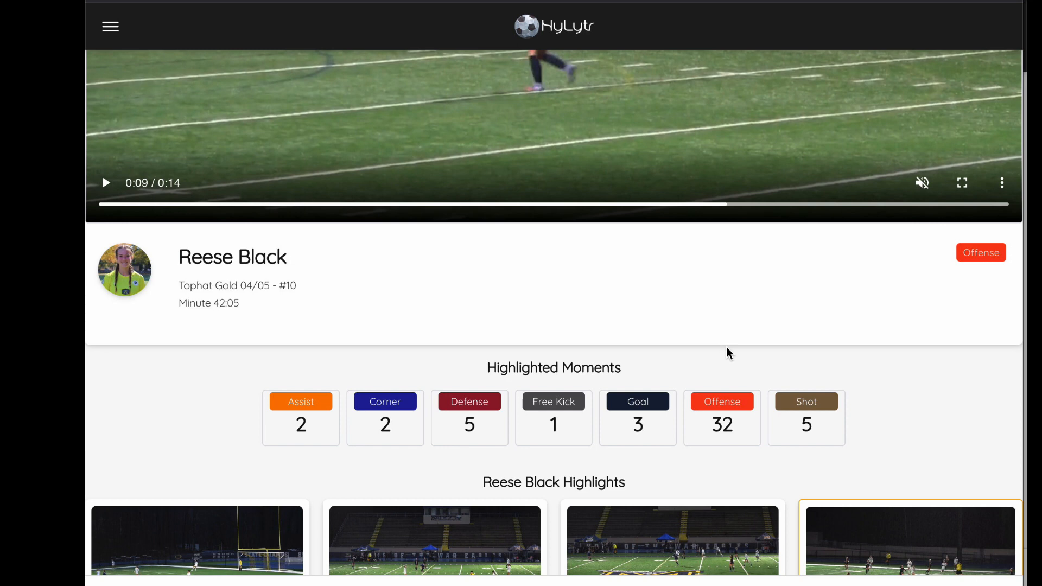